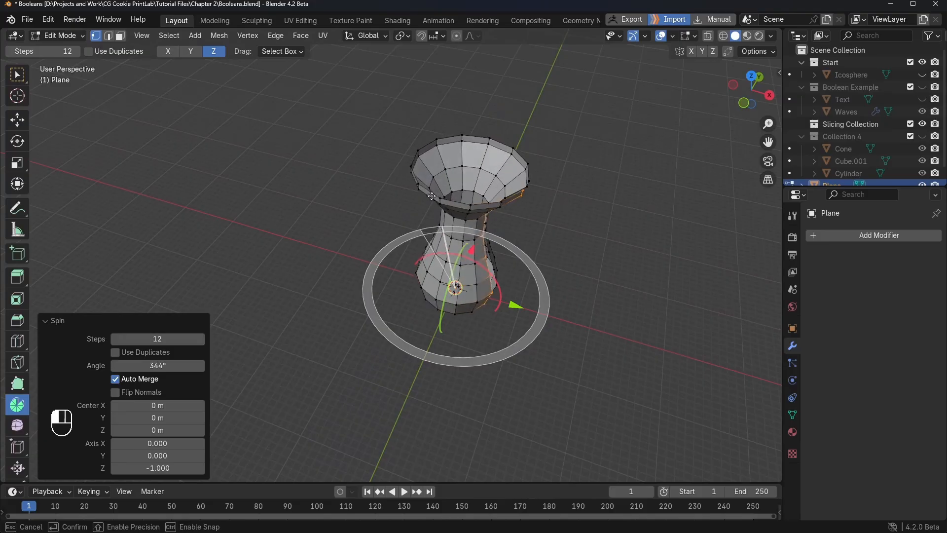
middle_drag(518, 196, 623, 226)
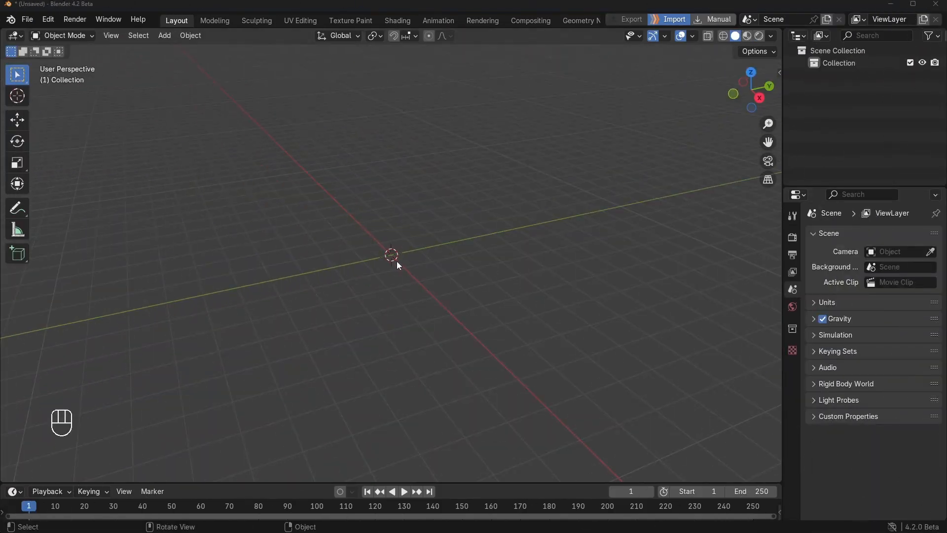
Add a cone mesh at the world origin.
mouse_move(395, 262)
middle_down()
mouse_move(376, 255)
mouse_move(387, 255)
middle_up()
key(shift+a)
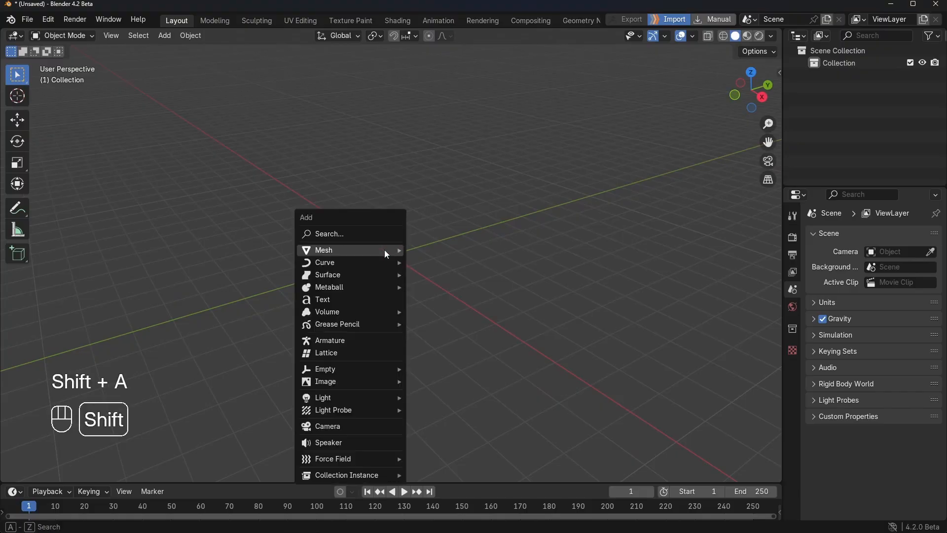
mouse_move(384, 250)
click(441, 323)
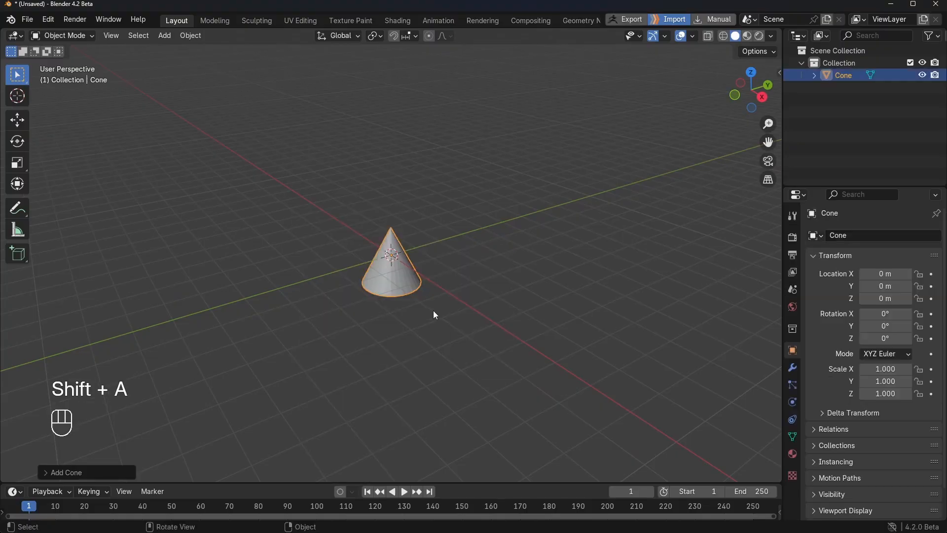
Move the cone's geometry away from its origin point in Edit Mode, placing it over near the positive Y axis.
middle_drag(433, 313, 443, 248)
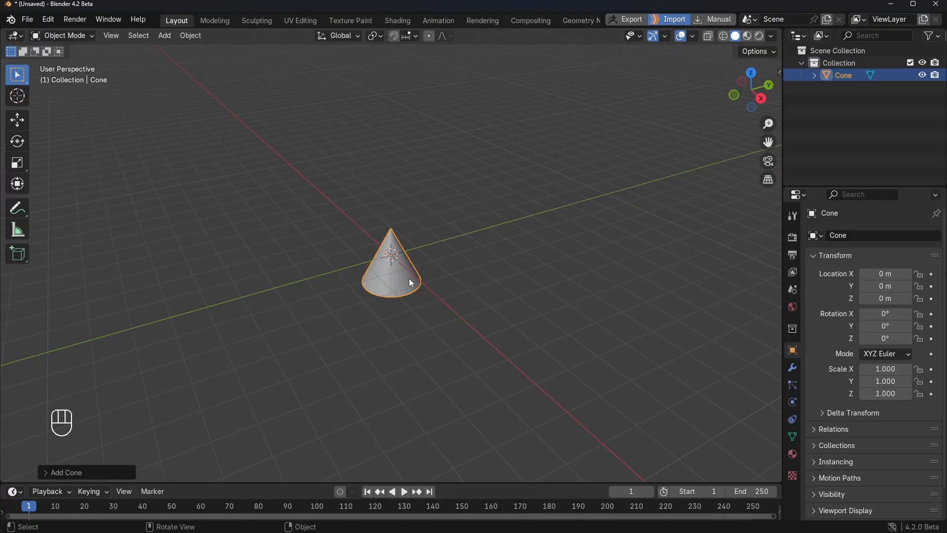
key(Tab)
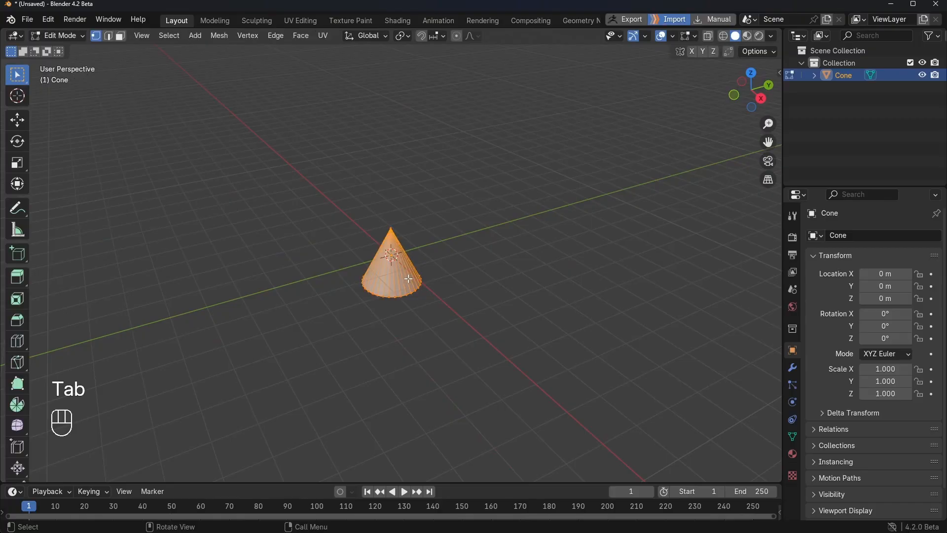
key(g)
click(401, 255)
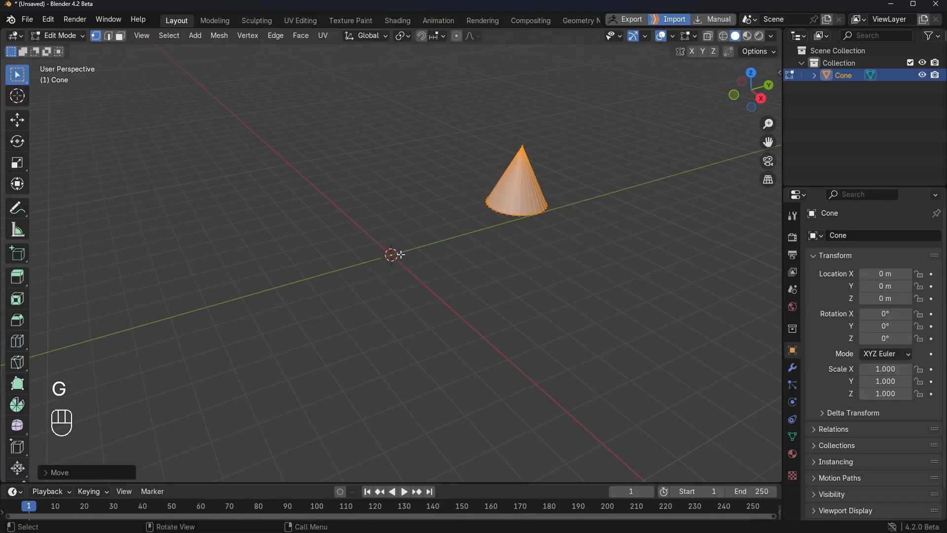
middle_drag(394, 257, 383, 299)
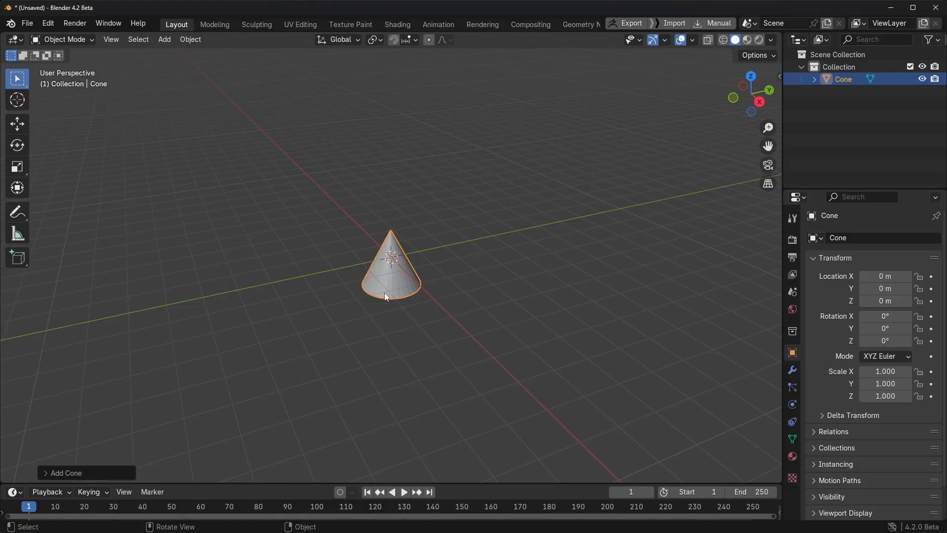
Try moving the whole cone away from the world origin in Object Mode.
key(g)
click(555, 187)
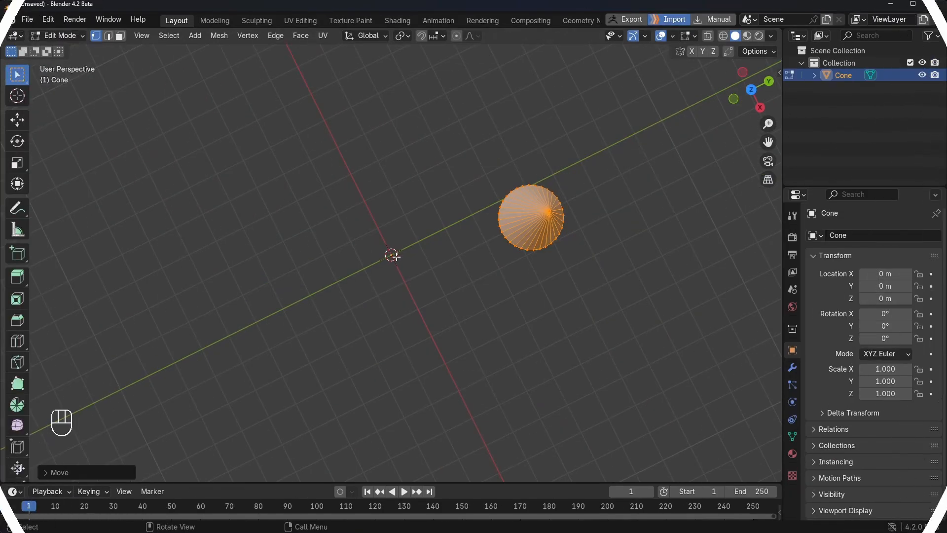
Shift the cone's geometry in Edit Mode a little to the positive X side of the Y axis.
middle_drag(400, 262, 398, 235)
key(g)
click(427, 278)
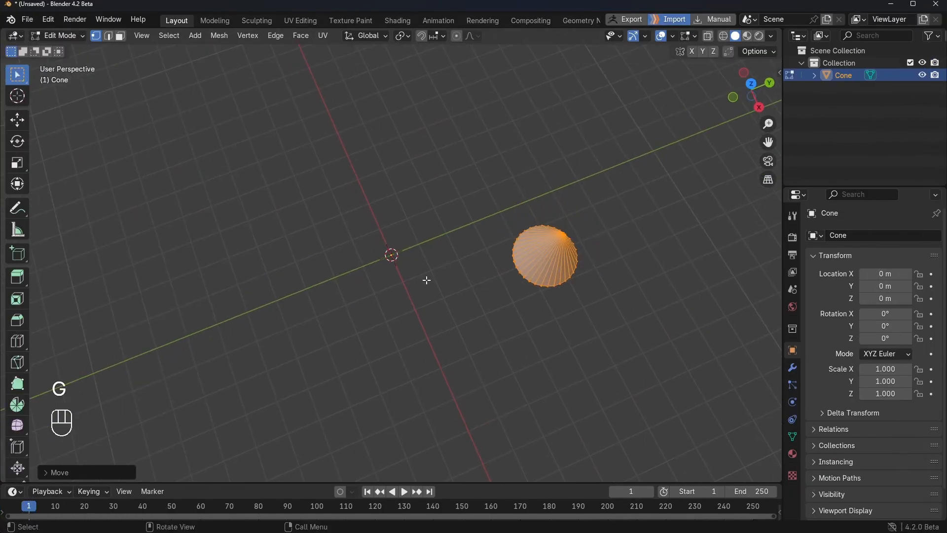
Spin the cone around the world origin about the Z axis with 6 steps and a 360° angle.
click(17, 406)
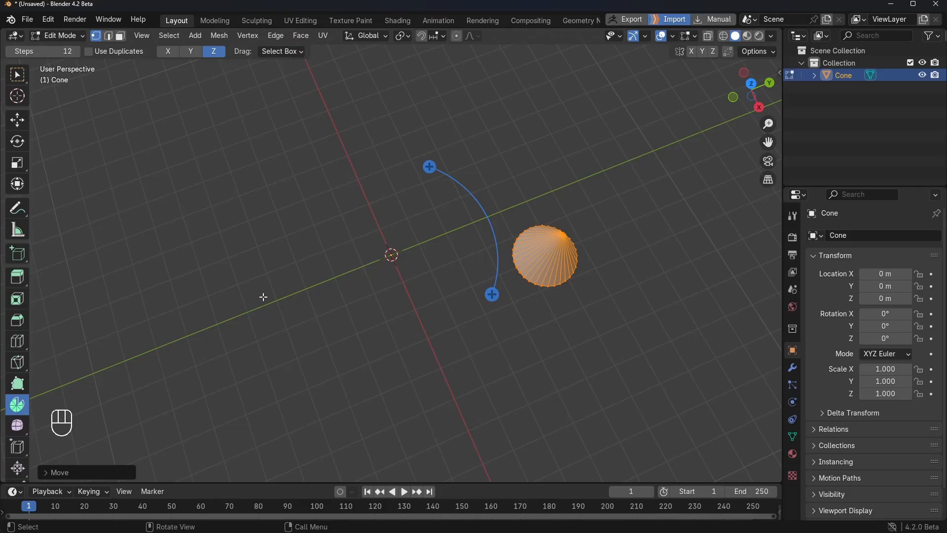
drag(429, 165, 492, 291)
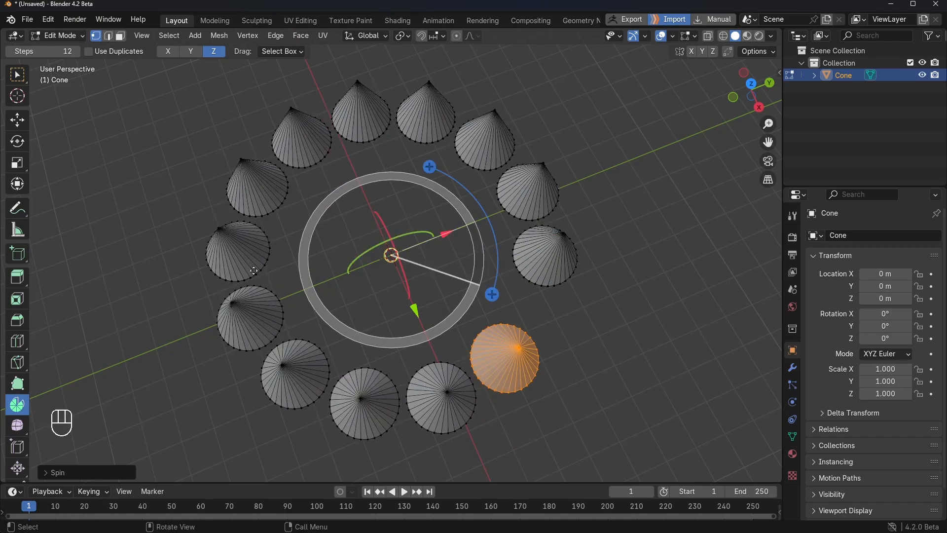
click(50, 474)
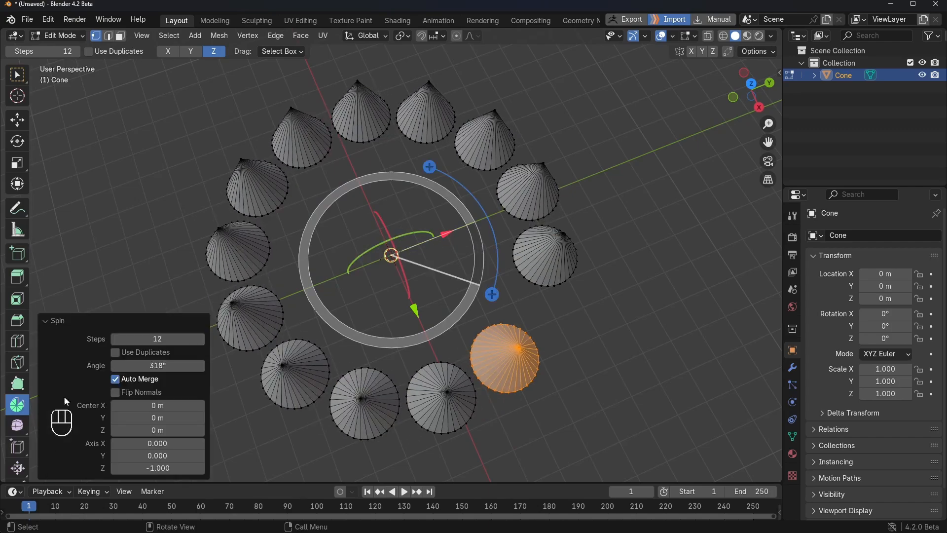
drag(119, 337, 115, 342)
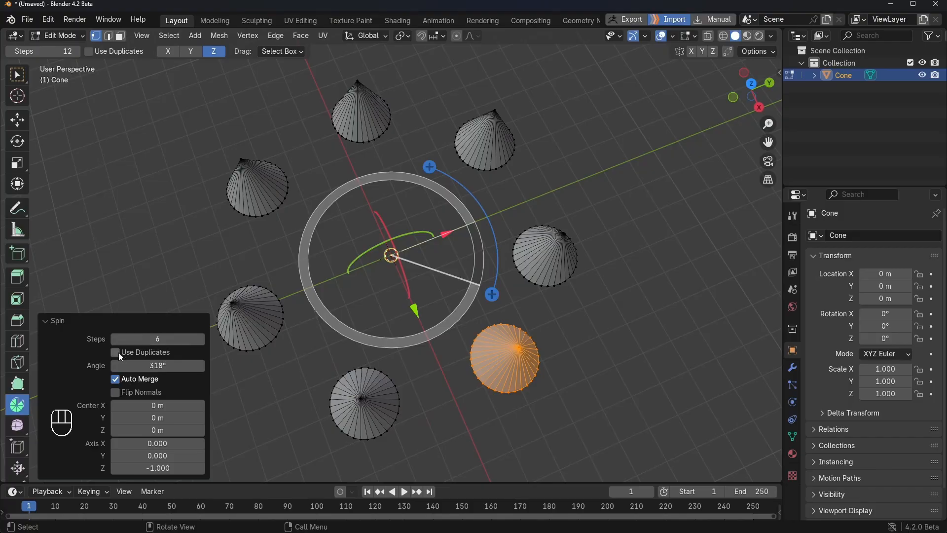
click(171, 365)
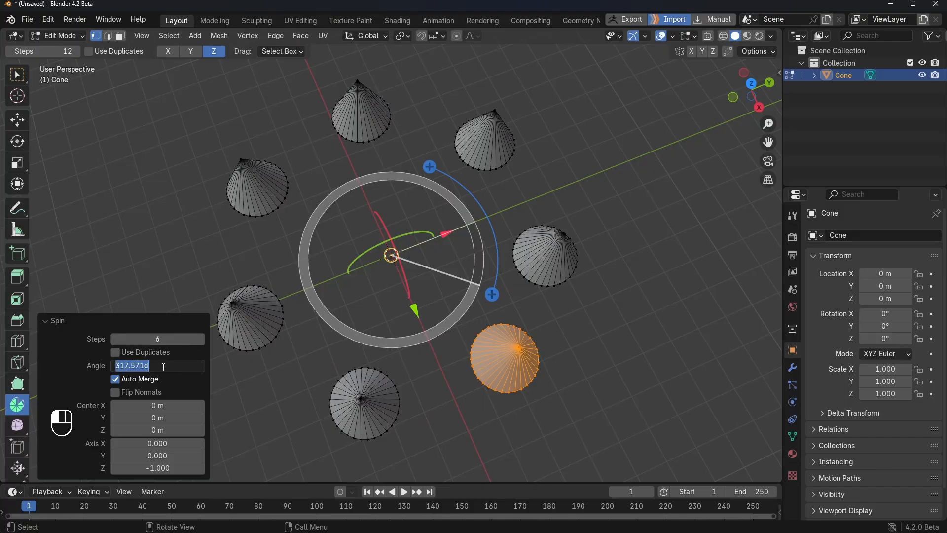
text(360)
key(Return)
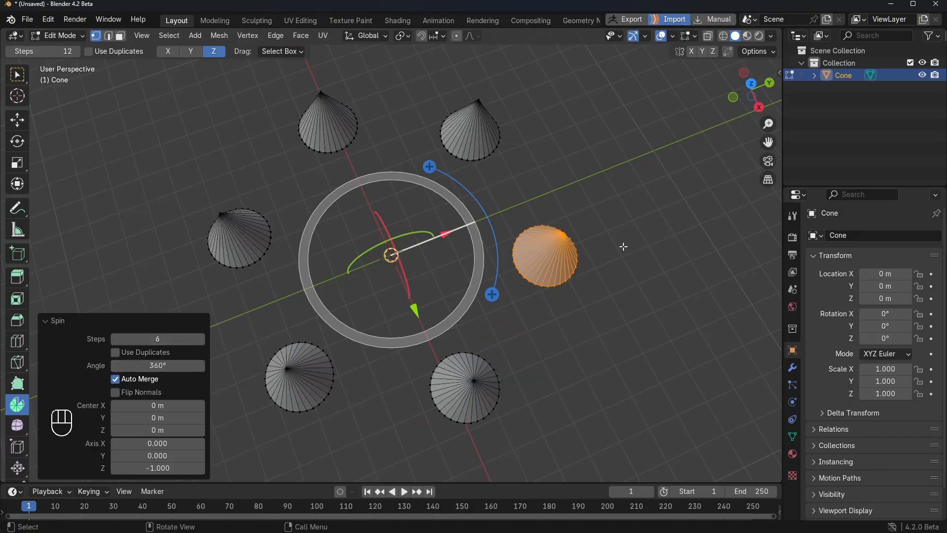
click(122, 353)
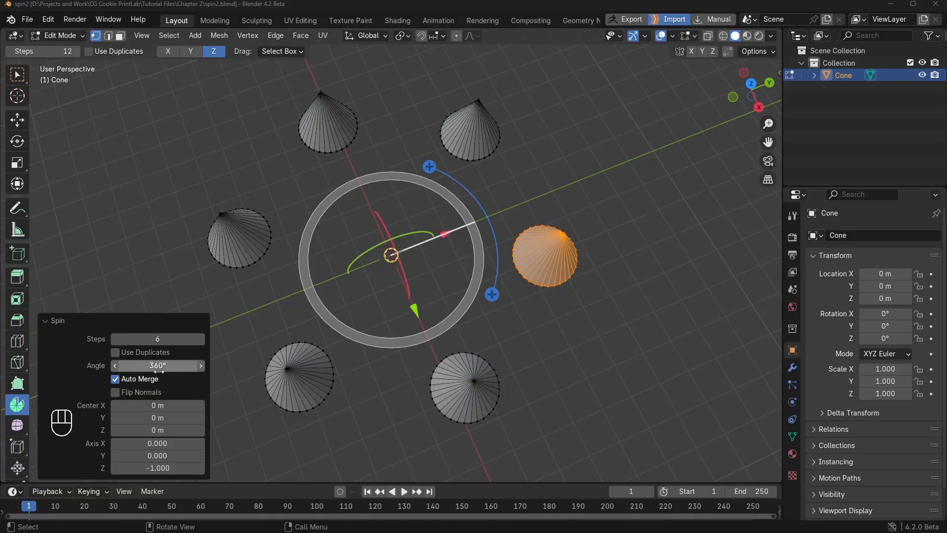
click(129, 380)
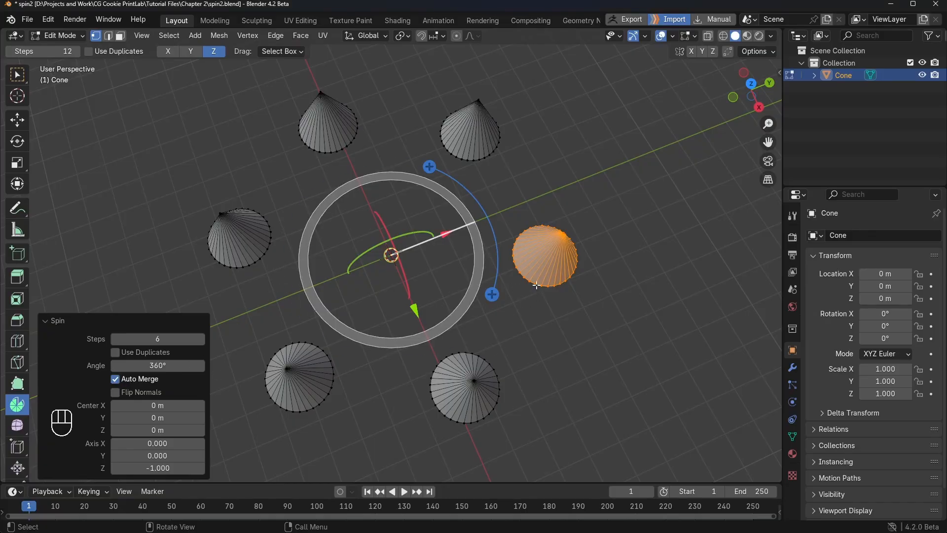
middle_drag(478, 351, 488, 349)
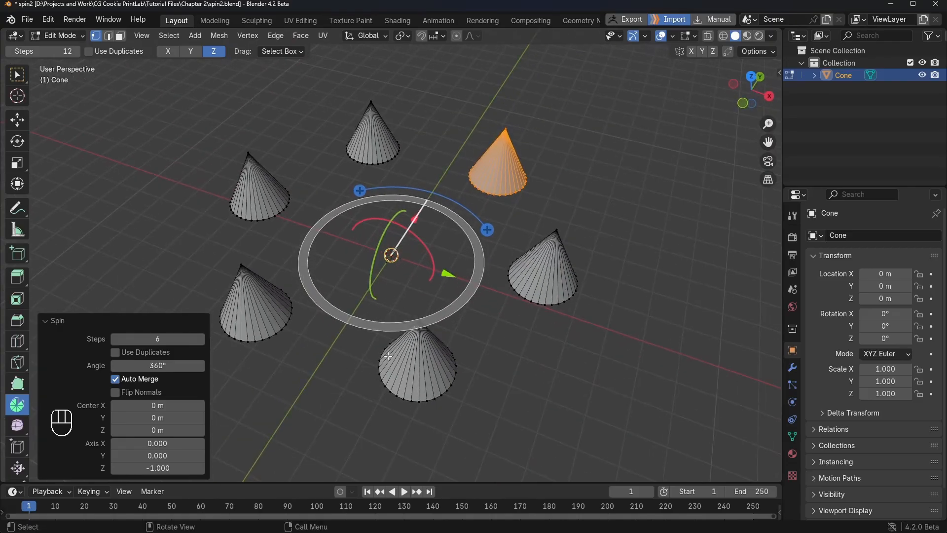
middle_drag(322, 359, 348, 371)
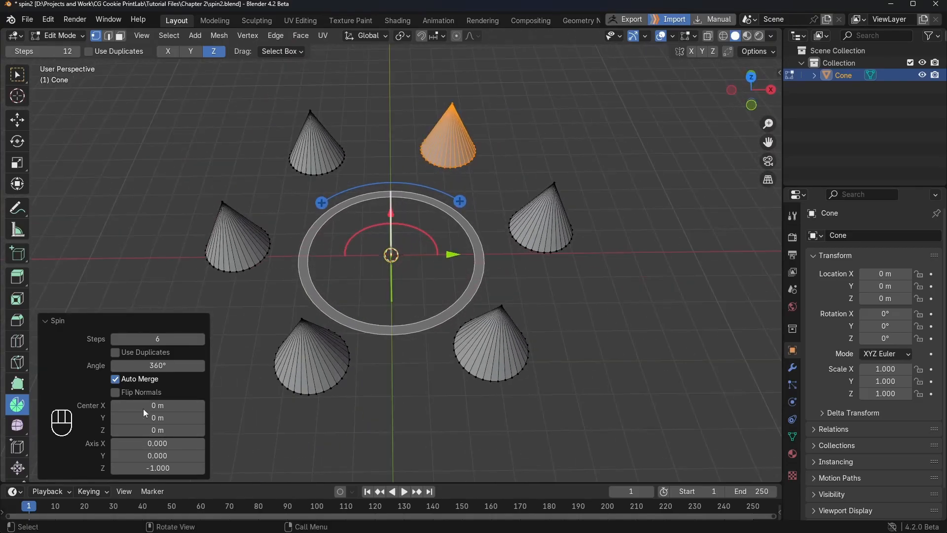
mouse_move(143, 405)
mouse_down()
mouse_move(398, 400)
mouse_move(144, 407)
mouse_up()
drag(148, 443, 206, 119)
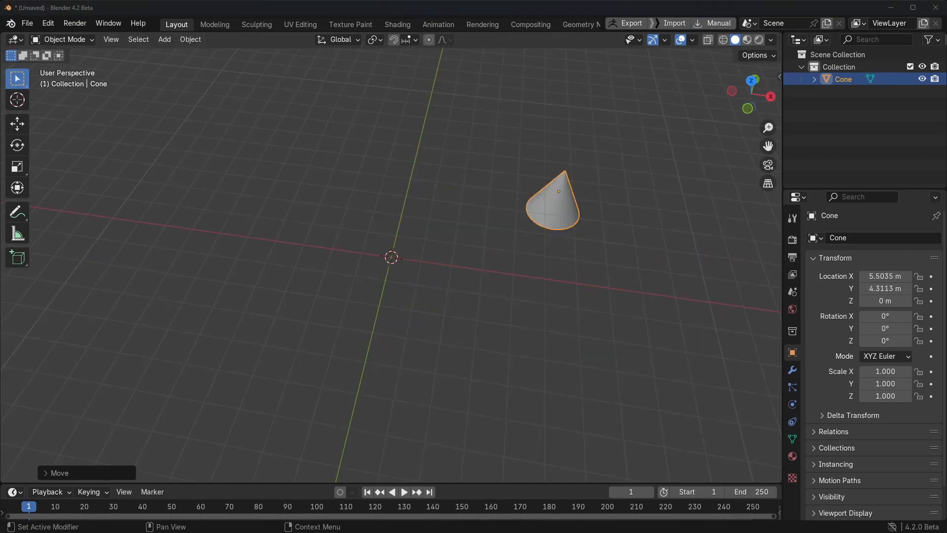
Find the Spin operator by name and apply it to the offset cone's geometry in Edit Mode from an angled perspective.
middle_drag(458, 285, 503, 262)
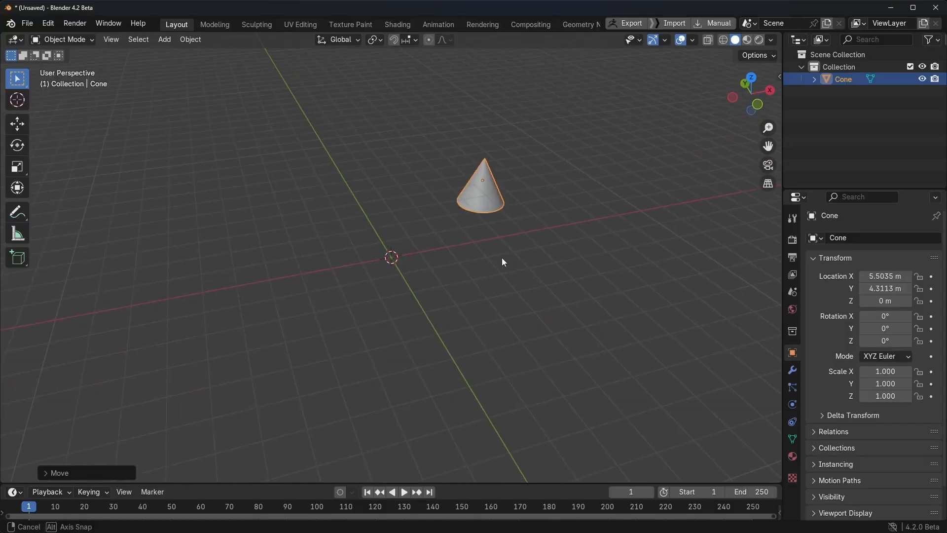
key(Tab)
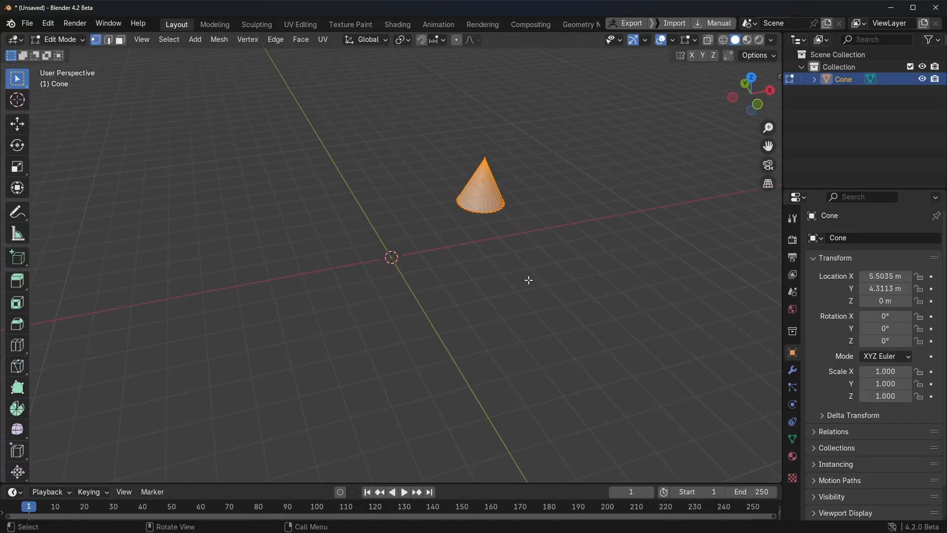
key(F3)
text(spin)
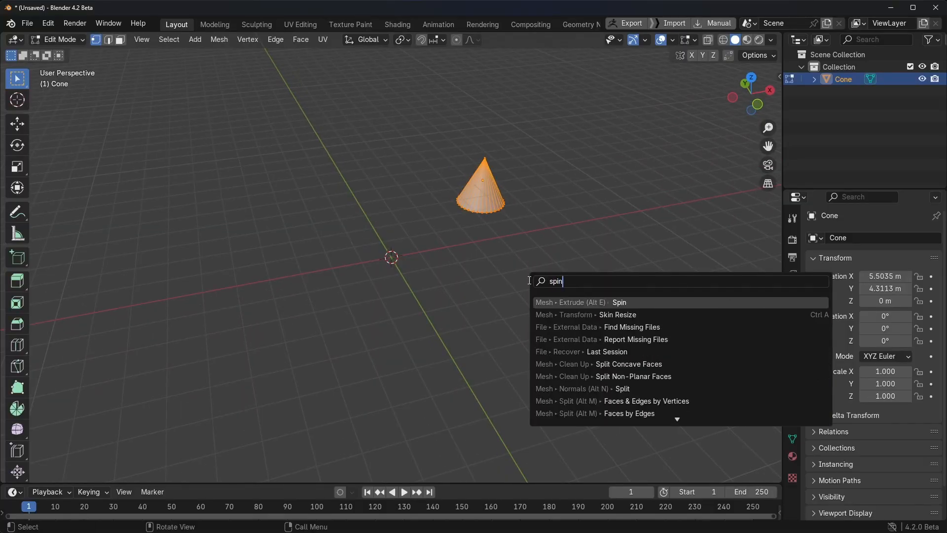
click(626, 303)
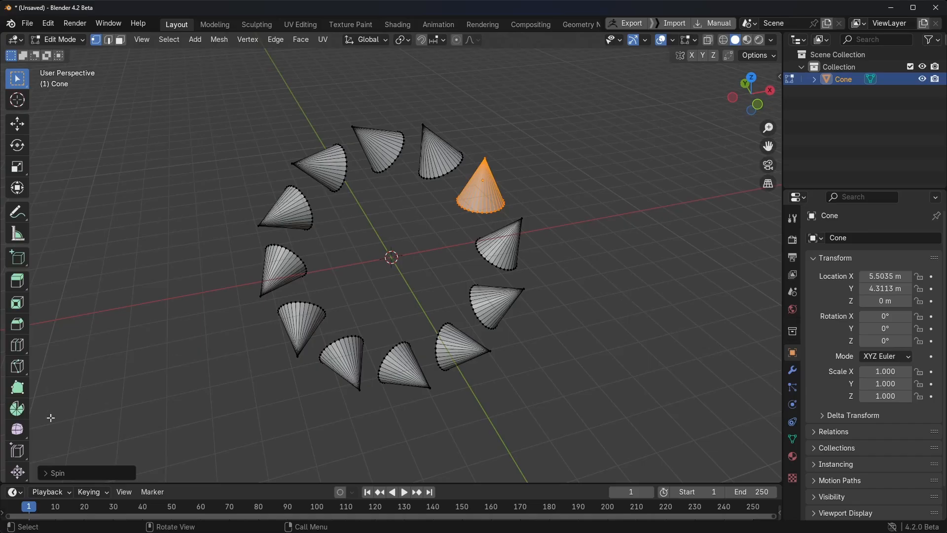
Vary the number of steps of the angled Spin, reducing it to 8 and raising it again.
click(45, 473)
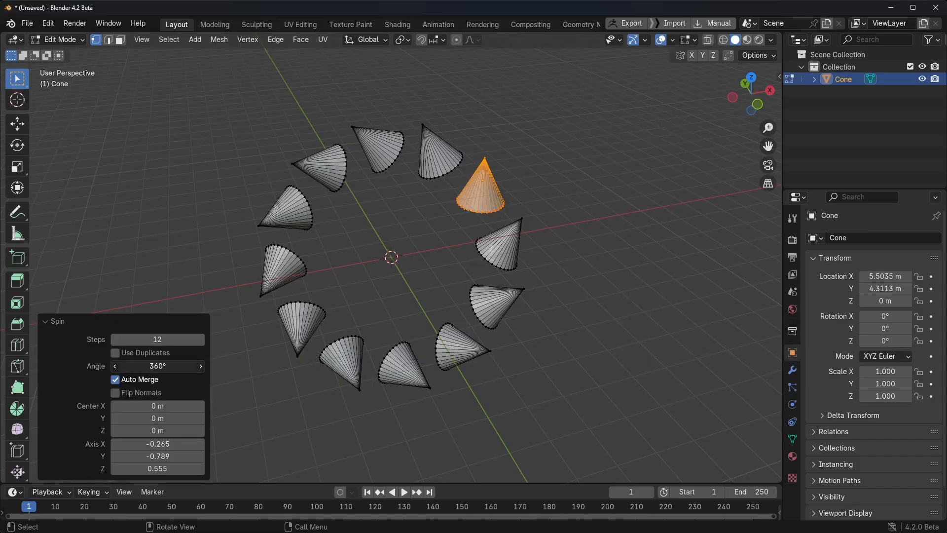
click(116, 340)
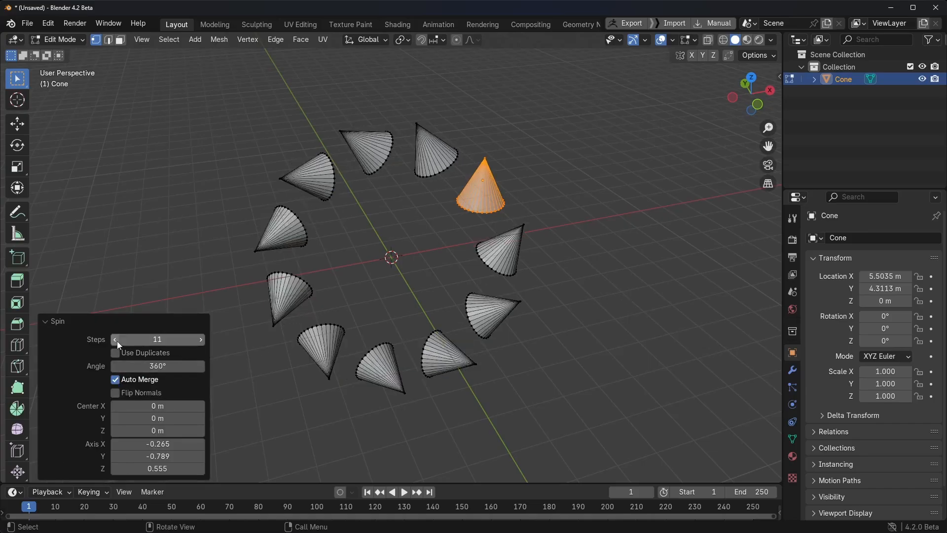
click(116, 340)
click(115, 339)
click(201, 339)
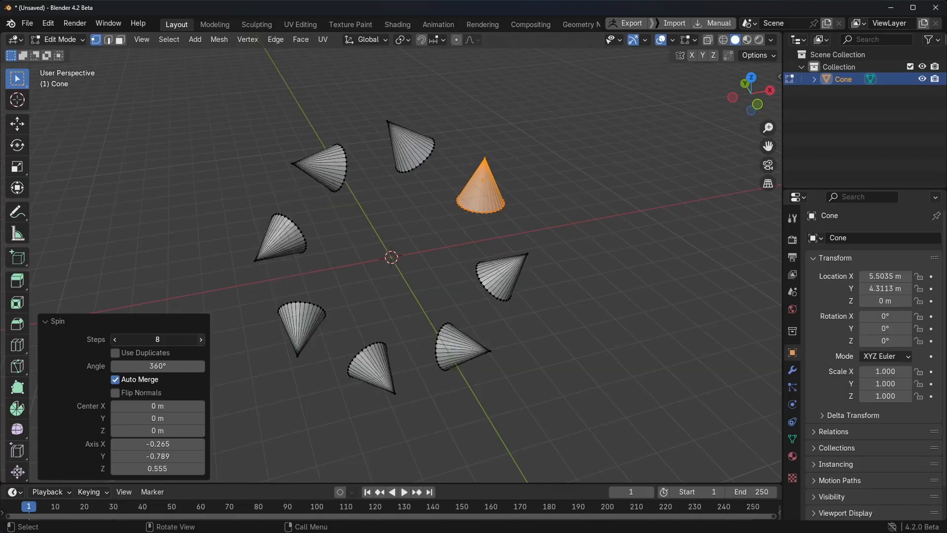
click(201, 340)
middle_drag(255, 326, 541, 241)
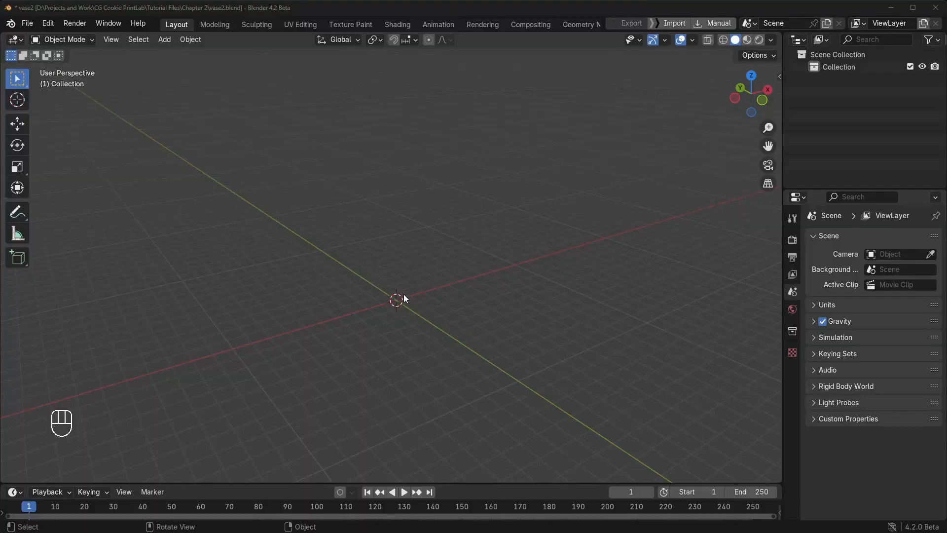
Add a plane and rotate its geometry 45° about Z in Edit Mode.
key(shift+a)
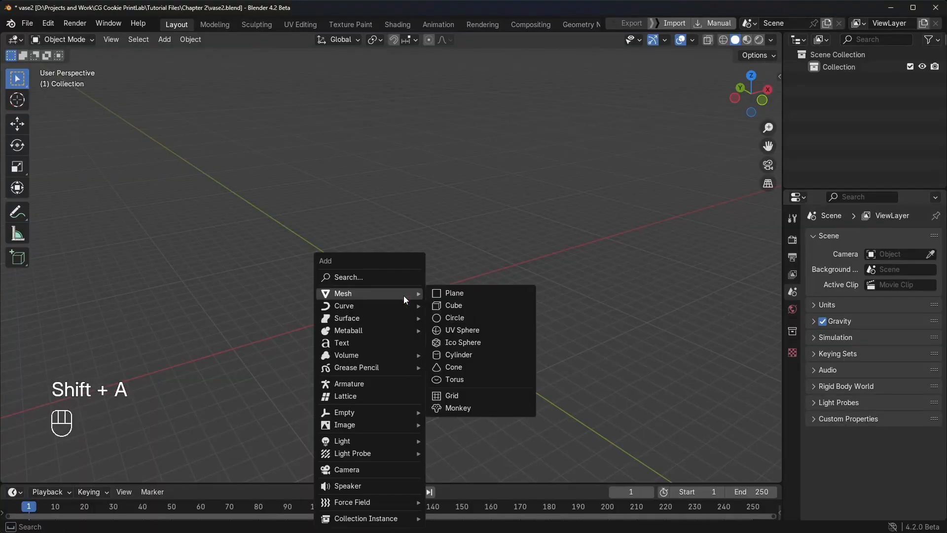
click(458, 294)
key(Tab)
middle_drag(444, 307, 404, 267)
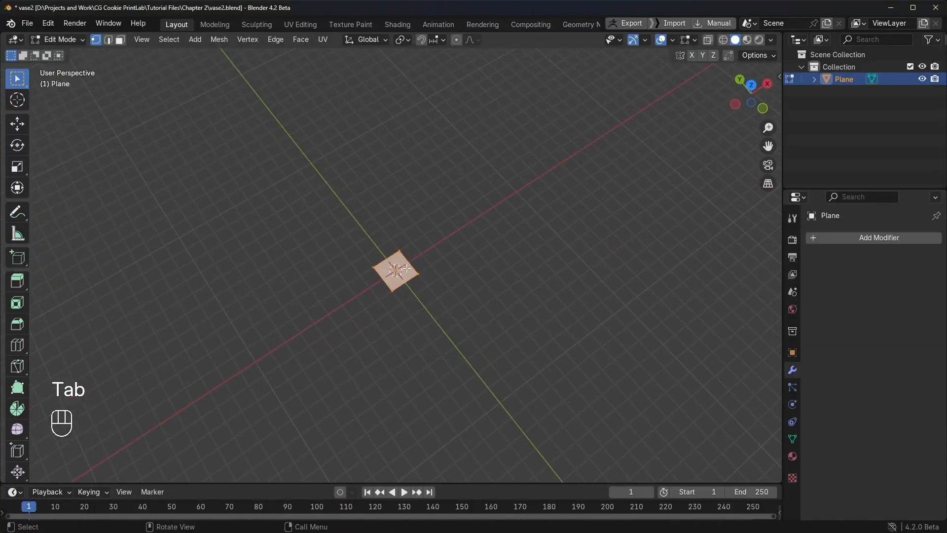
key(KP_4)
text(r45)
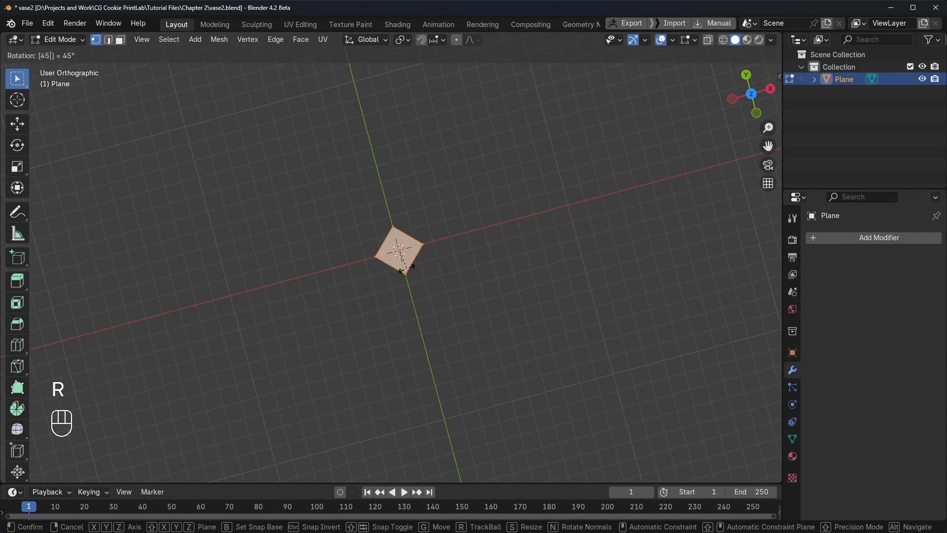
key(Return)
Delete three of the plane's corner vertices, keeping only the one on the positive X axis.
middle_drag(419, 287, 416, 250)
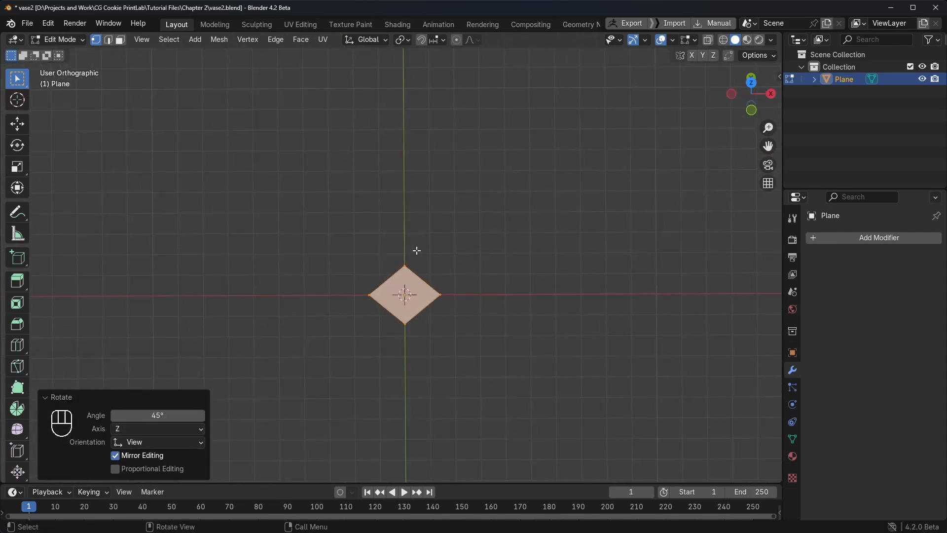
click(406, 267)
shift+click(359, 301)
shift+click(398, 328)
key(x)
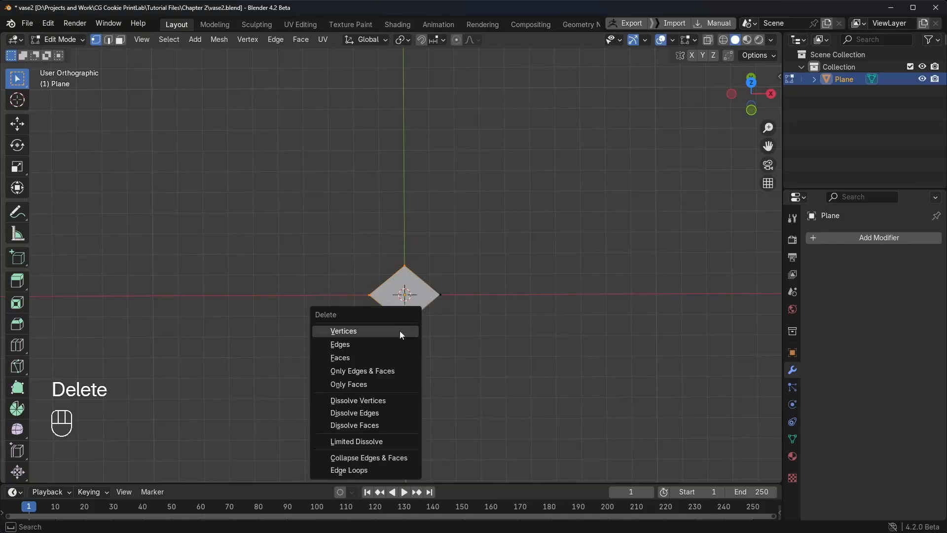
click(400, 331)
In front view, extrude the vertex upward three times to outline the vase's lower body, bulging slightly outward before curving inward.
key(KP_3)
key(KP_1)
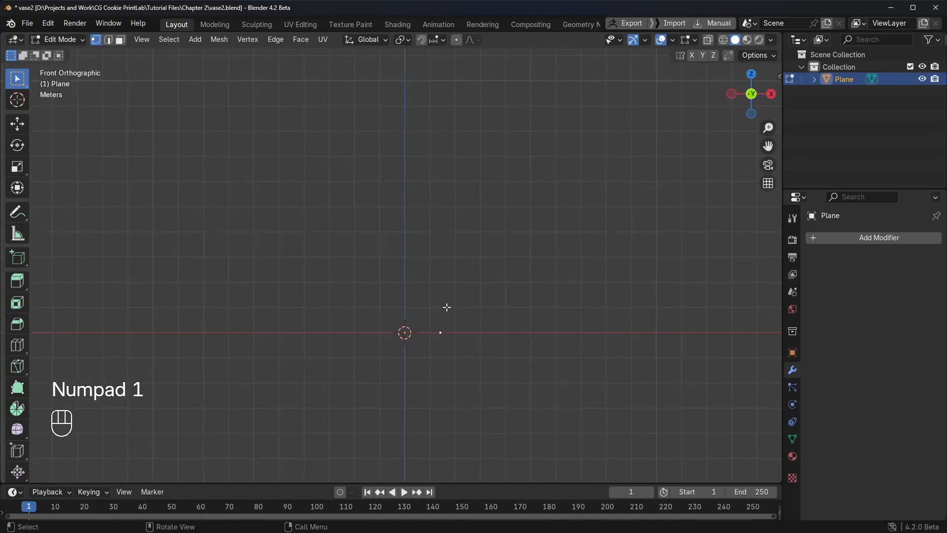
key(e)
click(496, 274)
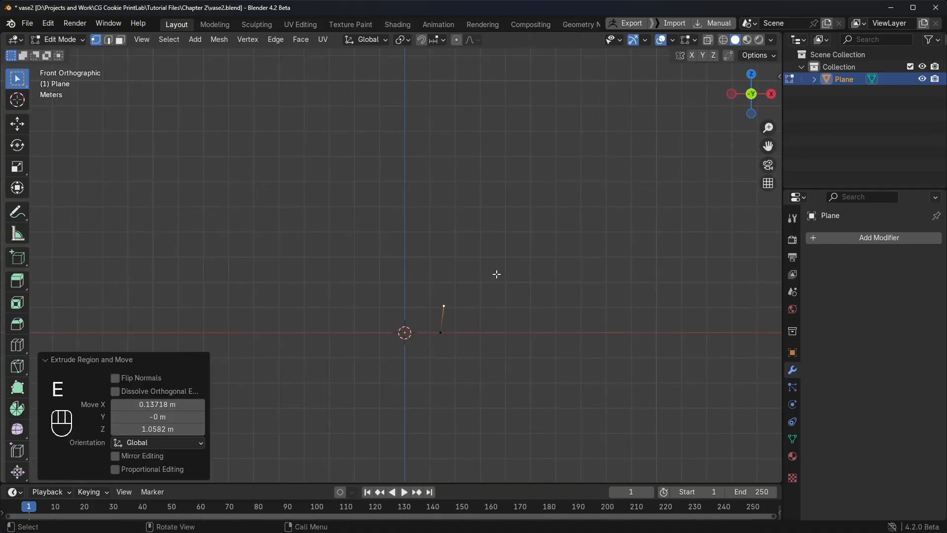
key(e)
click(491, 232)
key(e)
click(475, 194)
Extend the vase profile with four more extrusions, narrowing into a neck, flaring toward the rim and ending straight up about 0.67 m.
shift+middle_drag(478, 240, 480, 295)
key(e)
click(472, 242)
key(e)
click(472, 173)
key(e)
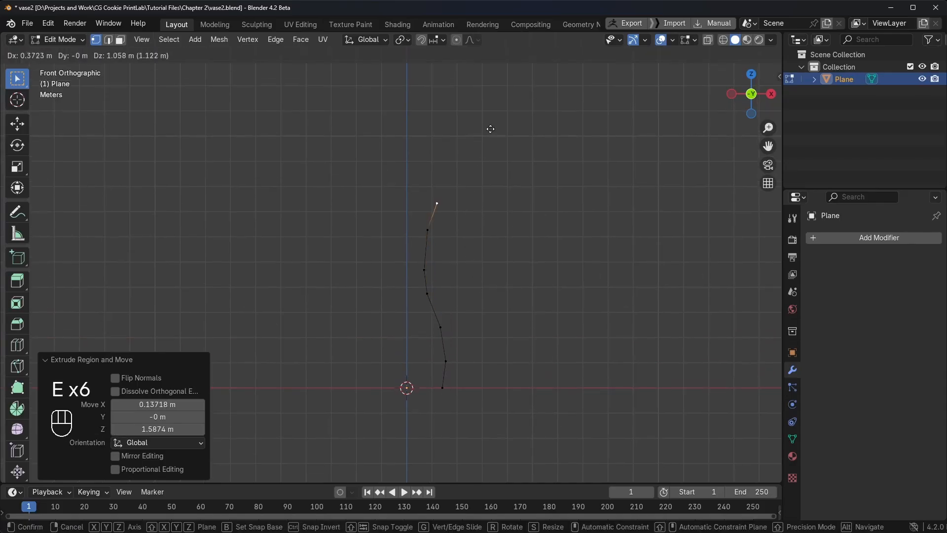
click(491, 129)
shift+middle_drag(509, 222, 450, 317)
key(e)
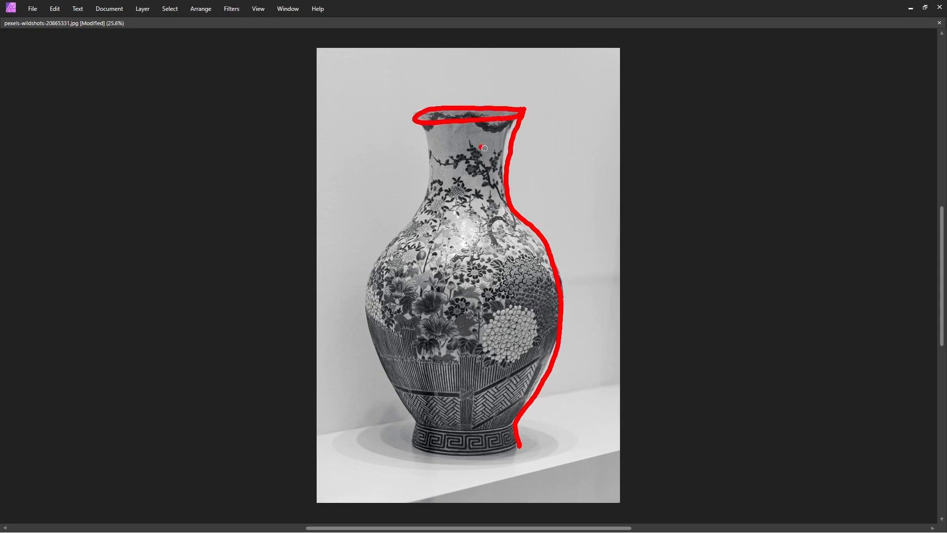
On the vase photo in the image editor, paint red cross-section rings around the neck, shoulder and belly along the outlined profile.
drag(450, 149, 511, 152)
mouse_move(499, 193)
mouse_down()
mouse_move(431, 205)
mouse_move(504, 201)
mouse_up()
mouse_move(540, 244)
mouse_down()
mouse_move(410, 243)
mouse_move(534, 251)
mouse_up()
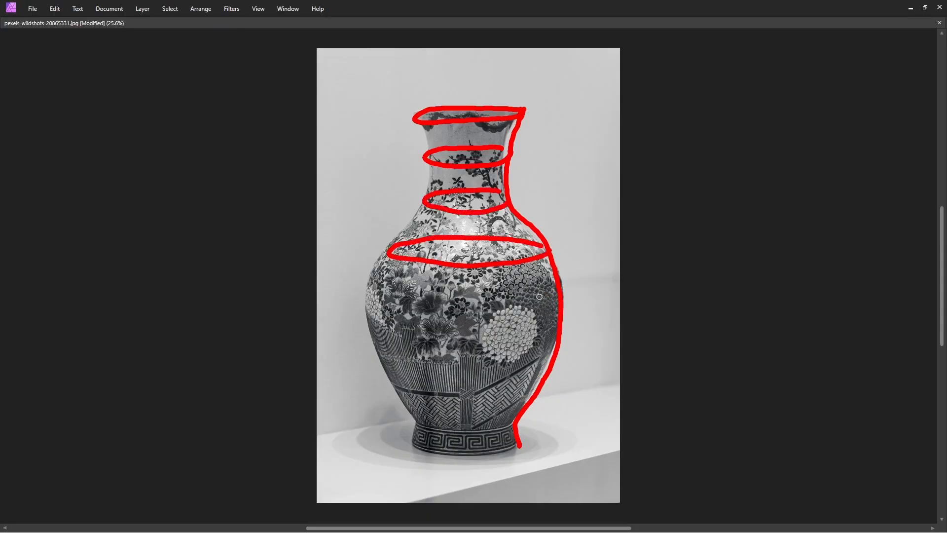
mouse_move(552, 297)
mouse_down()
mouse_move(439, 316)
mouse_move(557, 356)
mouse_move(419, 352)
mouse_move(523, 380)
mouse_move(427, 394)
mouse_move(503, 426)
mouse_up()
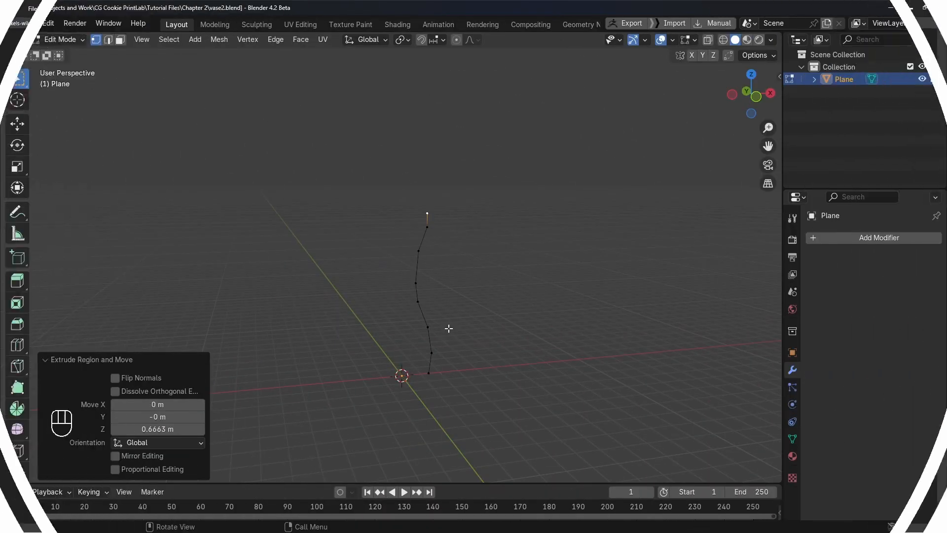
Spin the whole vase profile 360° about the Z axis with 11 steps and Auto Merge on.
key(a)
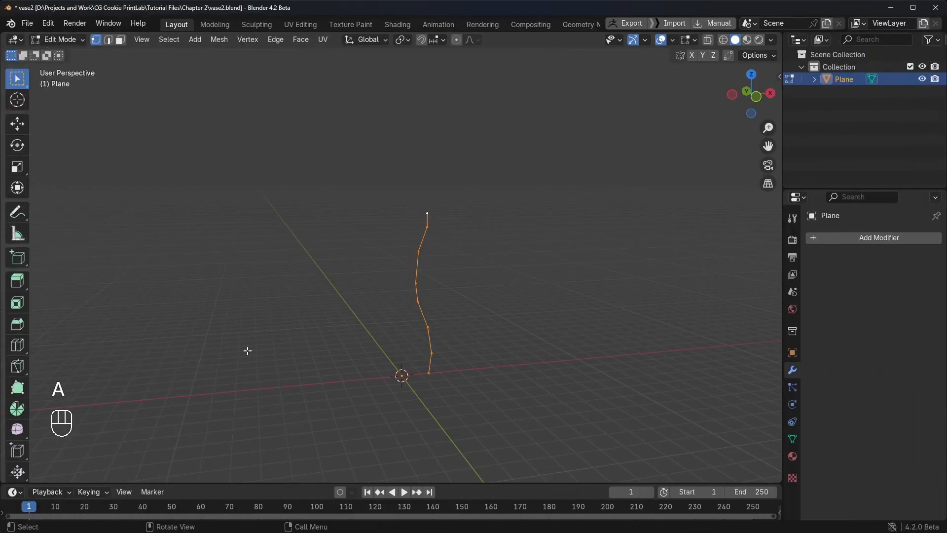
click(17, 407)
drag(317, 359, 419, 276)
click(149, 366)
text(360)
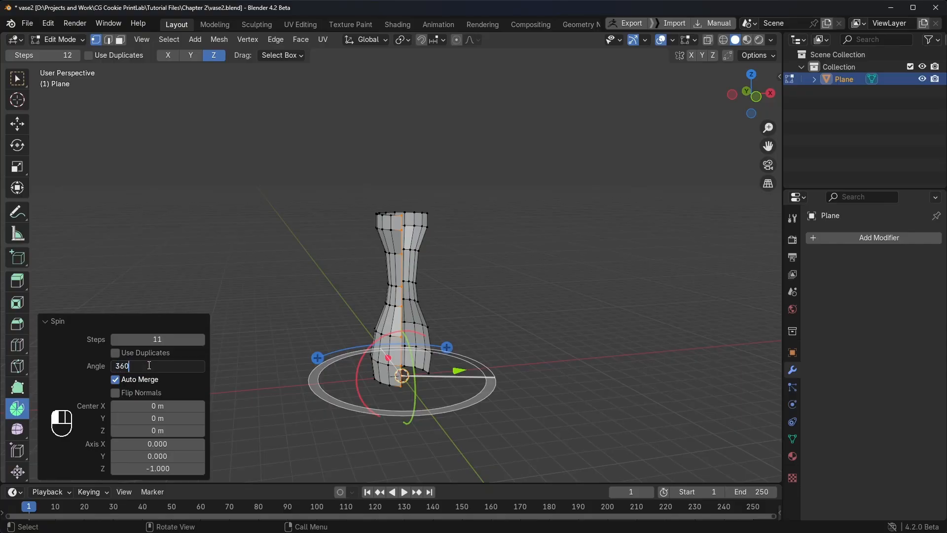
key(Return)
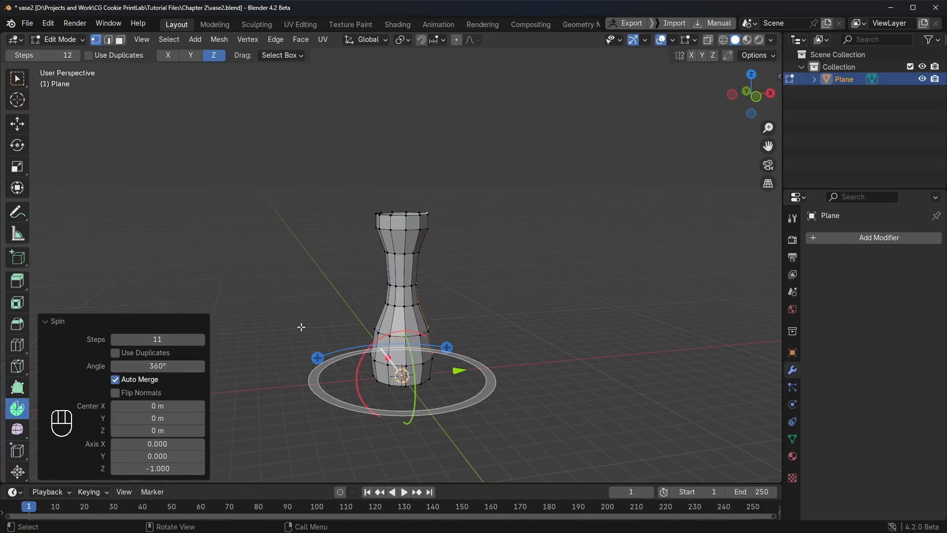
Select the open edge loop at the bottom of the vase and fill it with a face.
middle_drag(332, 326, 416, 344)
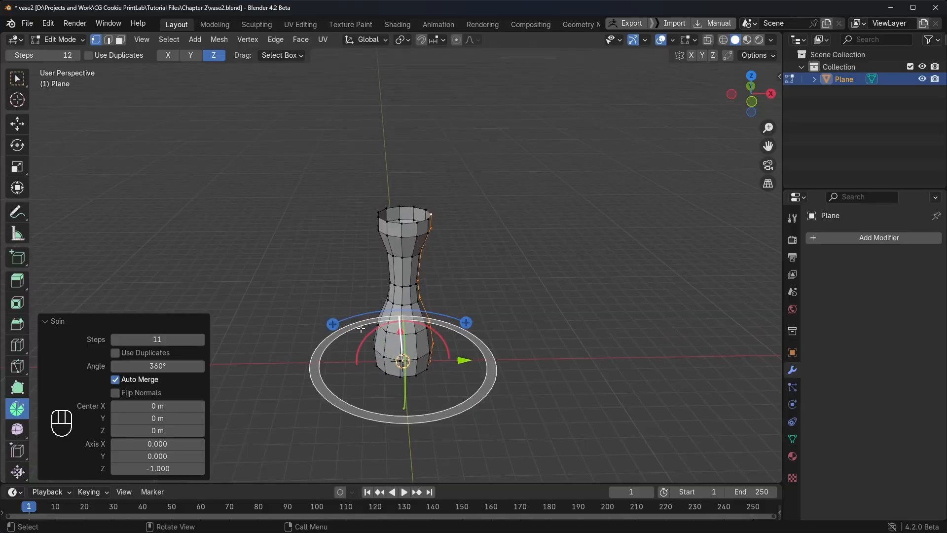
middle_drag(425, 263, 434, 212)
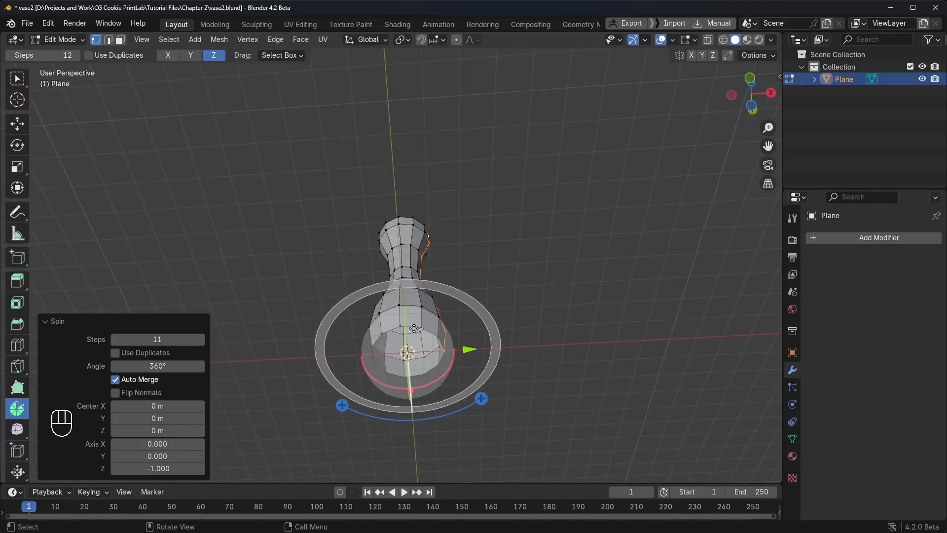
alt+click(416, 328)
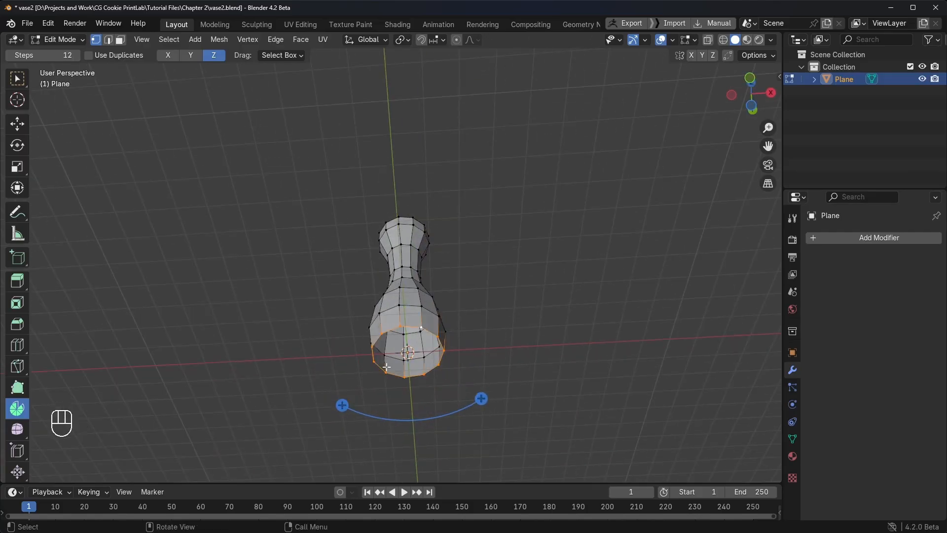
middle_drag(377, 355, 426, 294)
key(f)
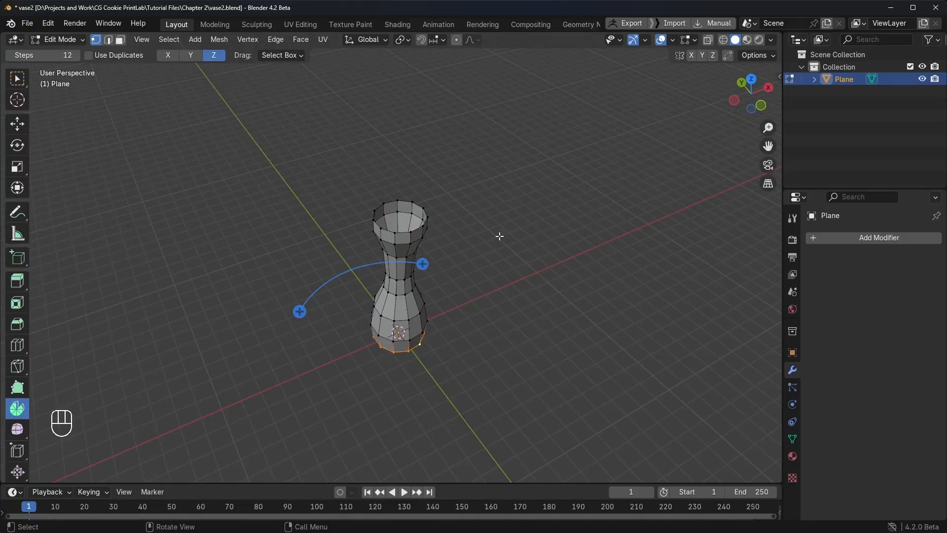
Add a Solidify modifier to the vase and set its thickness to 0.21 m.
click(853, 237)
mouse_move(855, 237)
click(856, 239)
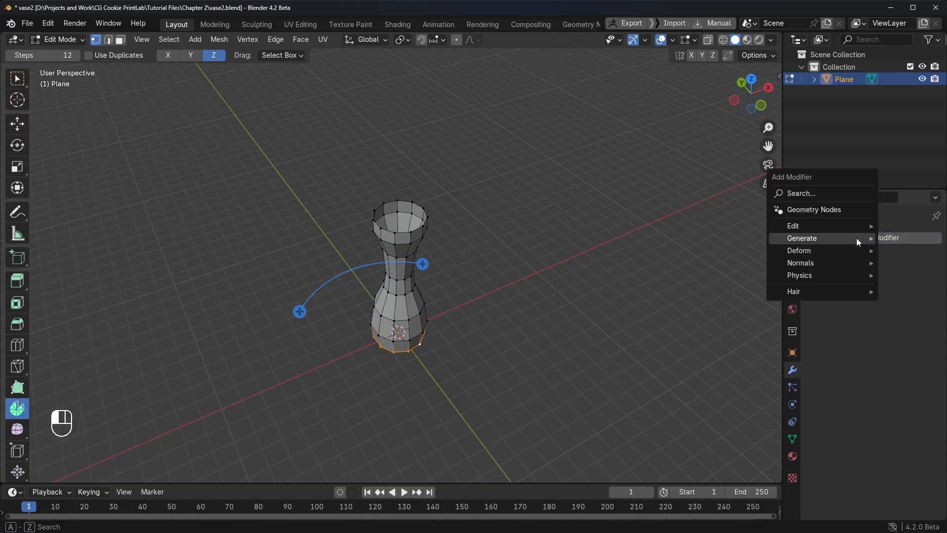
mouse_move(856, 238)
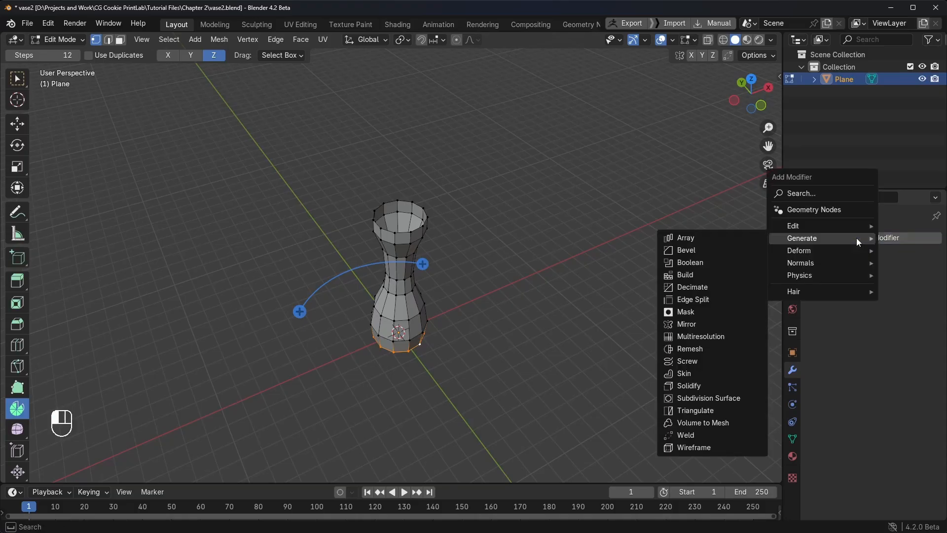
click(700, 385)
drag(888, 291, 930, 291)
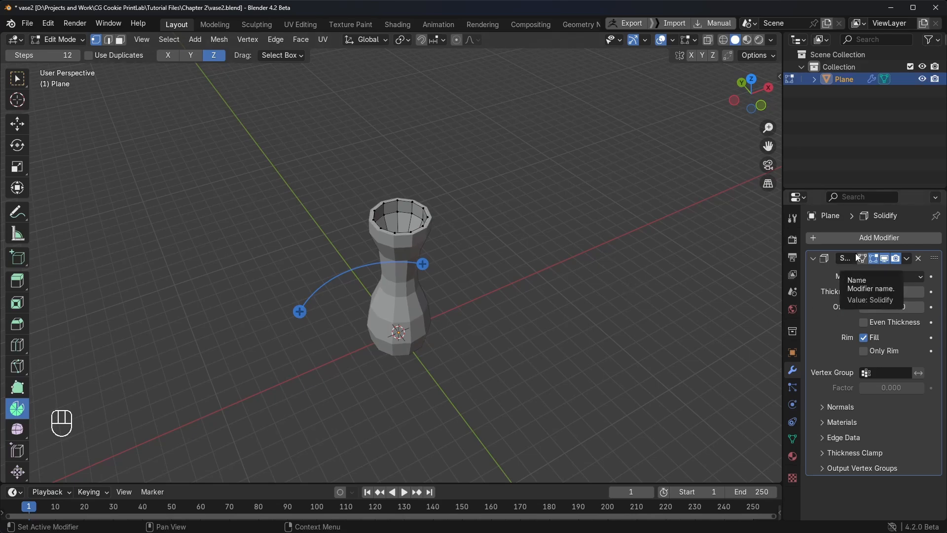
Add a Subdivision Surface modifier and place it above Solidify in the modifier stack.
click(862, 238)
mouse_move(864, 239)
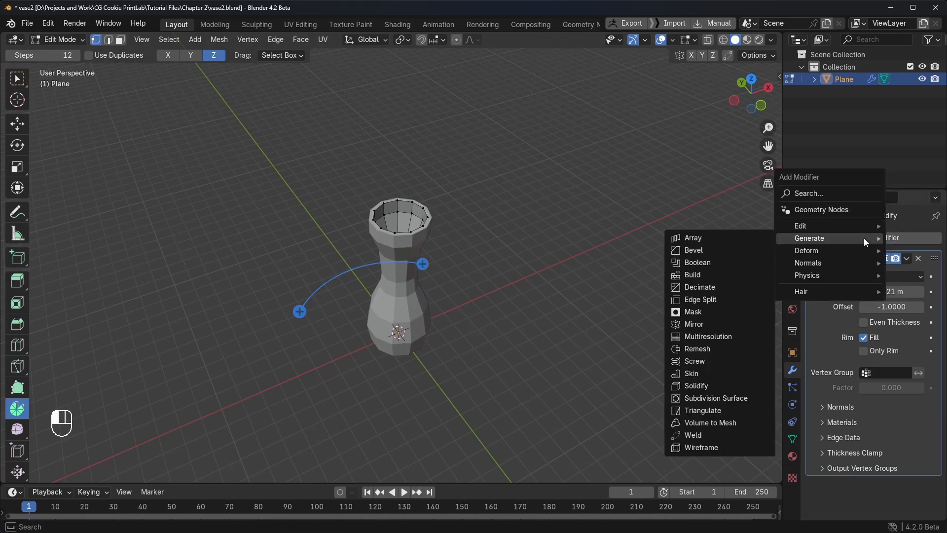
click(715, 398)
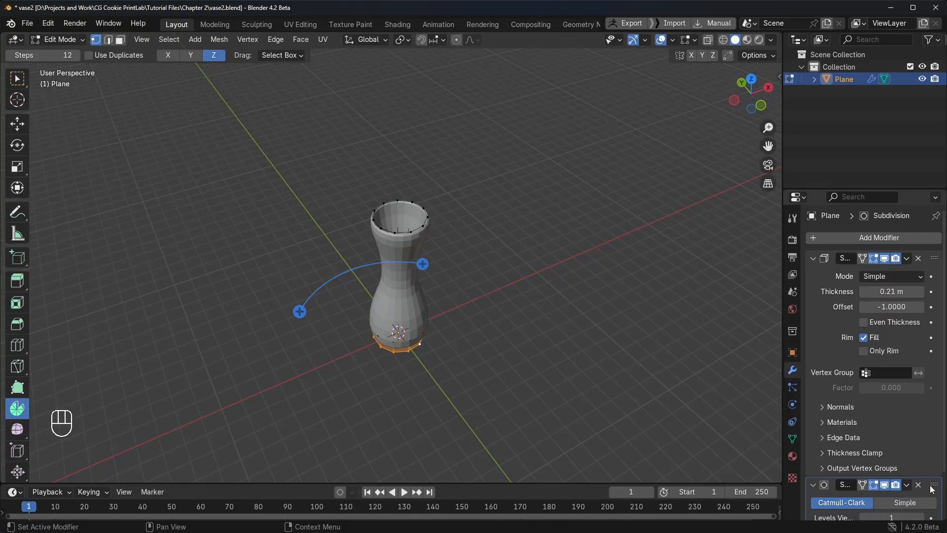
drag(931, 488, 906, 247)
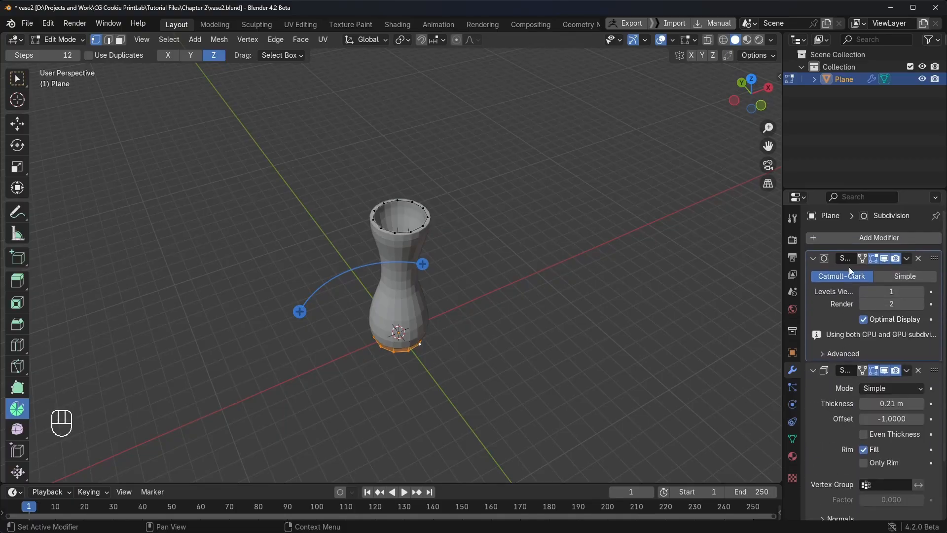
scroll(439, 241, up, 2)
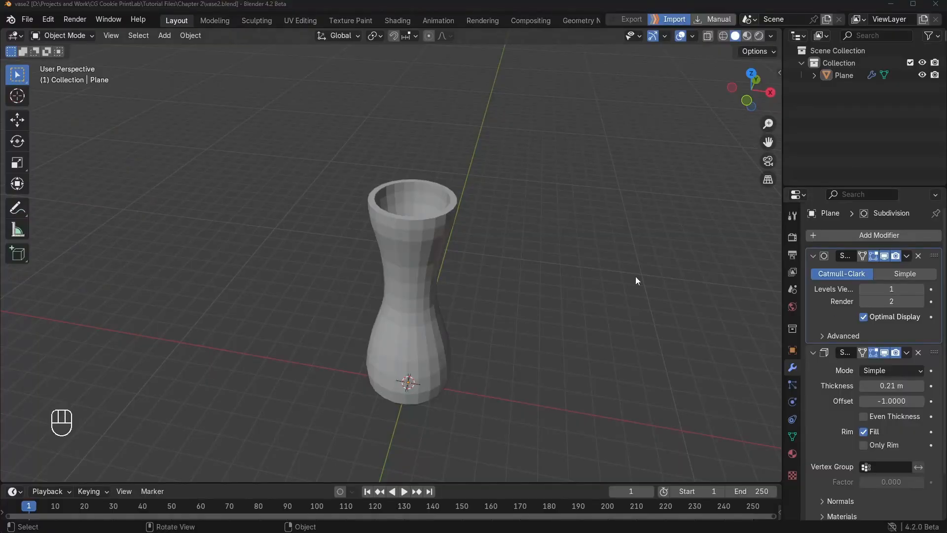
Delete the vase object, add a new plane and enter Edit Mode on it.
click(410, 240)
key(Delete)
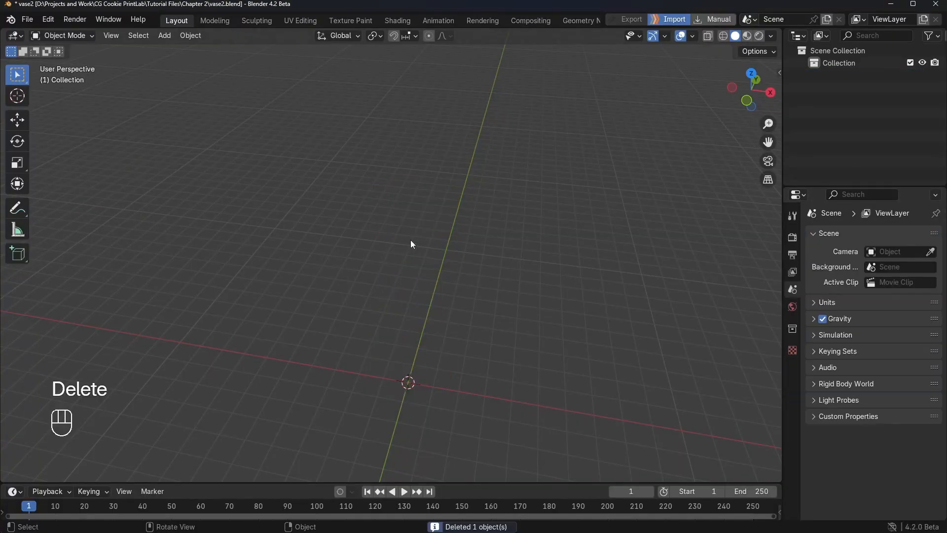
middle_drag(410, 240, 451, 347)
key(shift+a)
click(451, 264)
key(Tab)
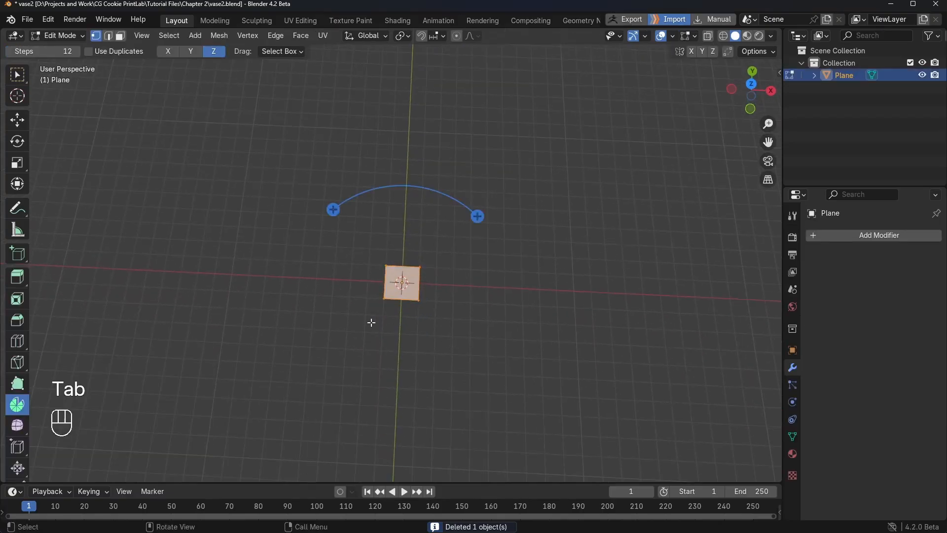
Delete three of the new plane's corner vertices, keeping only the one at positive X and positive Y.
scroll(371, 323, up, 2)
scroll(371, 323, up, 1)
shift+middle_drag(370, 324, 371, 271)
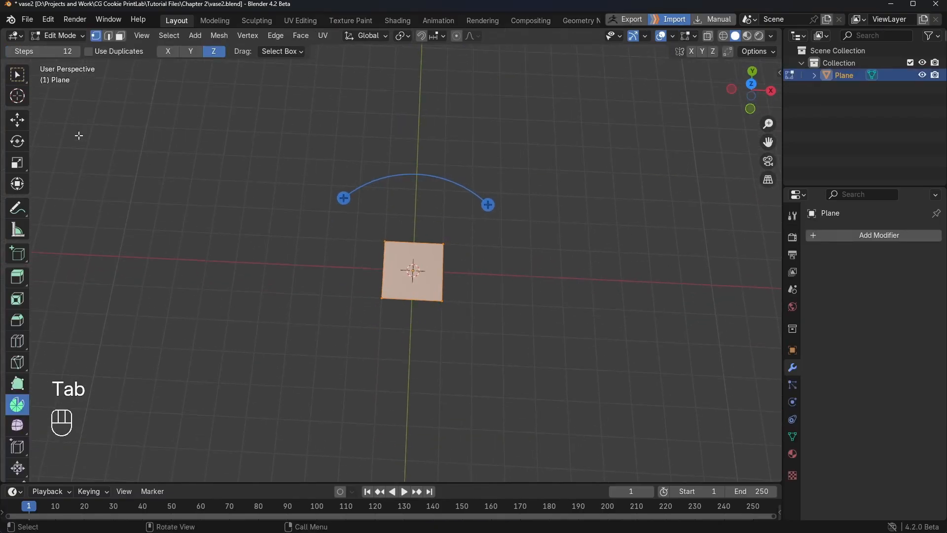
click(24, 79)
click(384, 243)
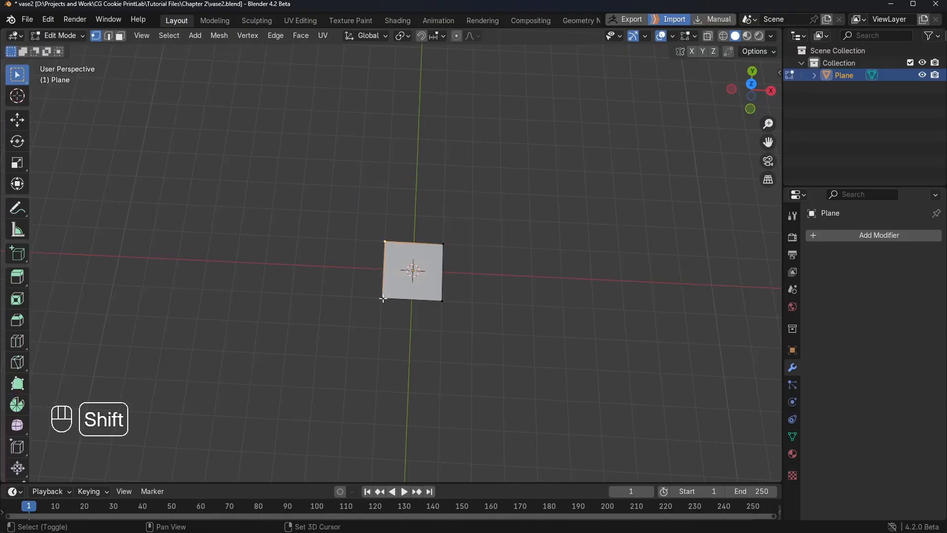
shift+click(442, 302)
key(x)
click(445, 303)
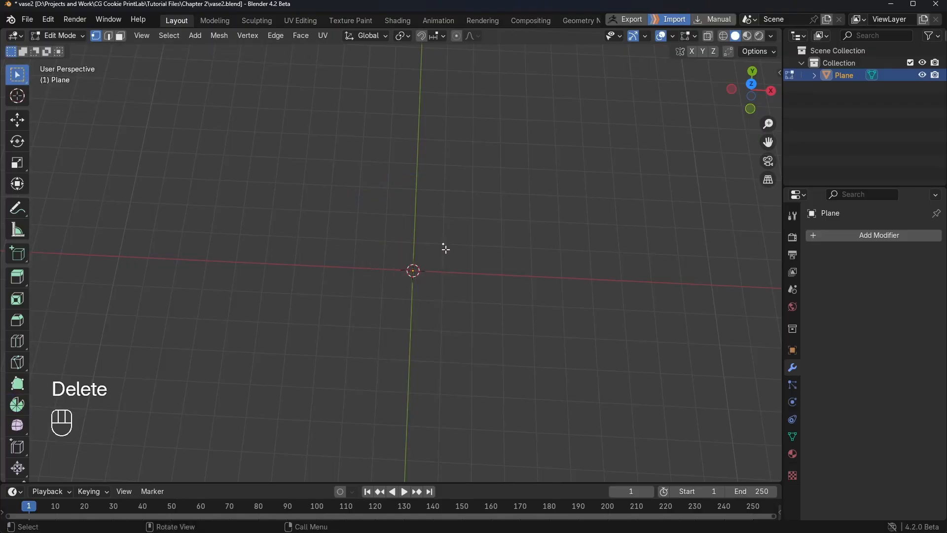
Extrude the remaining vertex twice to form a small open V-shaped line.
key(e)
click(439, 247)
key(e)
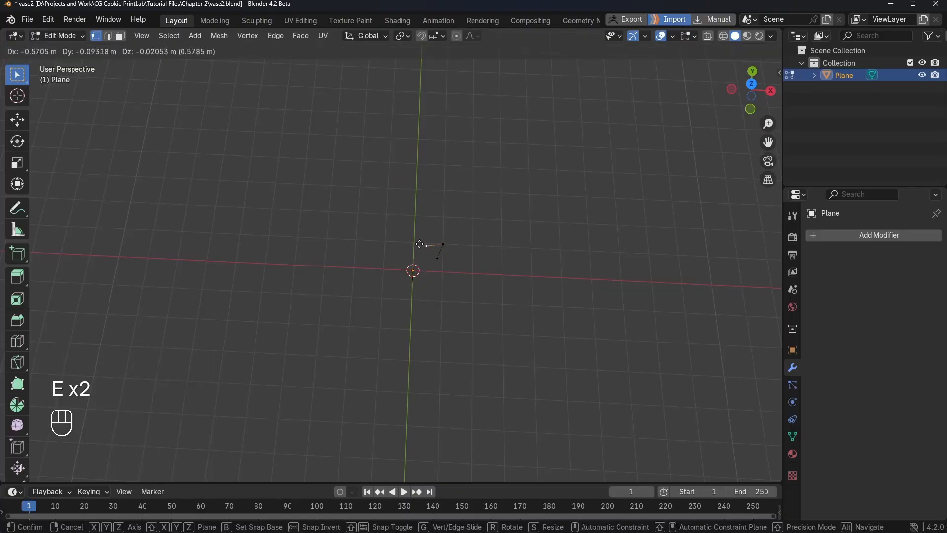
click(431, 253)
In top view, shift the V's lower end vertex slightly downward and move the whole V about 1.34 m in X and 1.24 m in Y.
key(a)
middle_drag(431, 253, 429, 362)
key(KP_7)
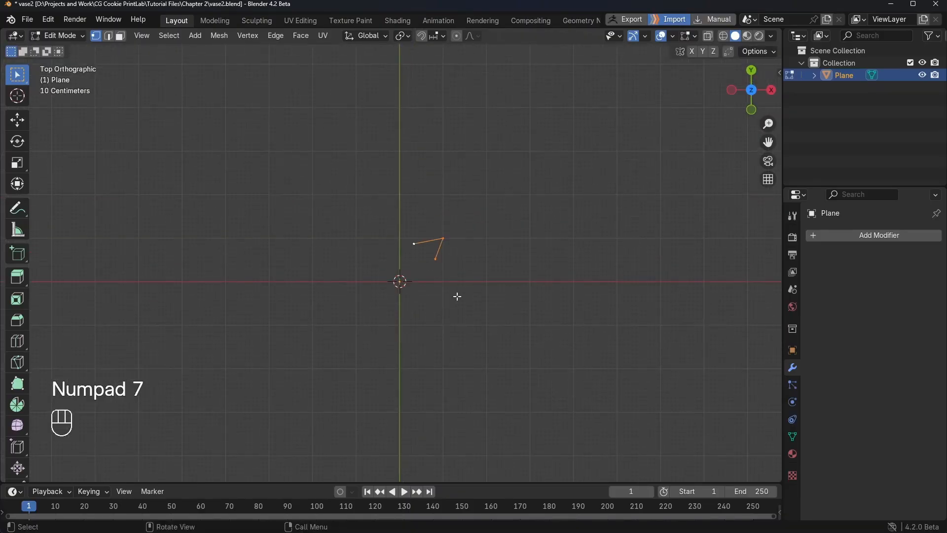
key(g)
key(a)
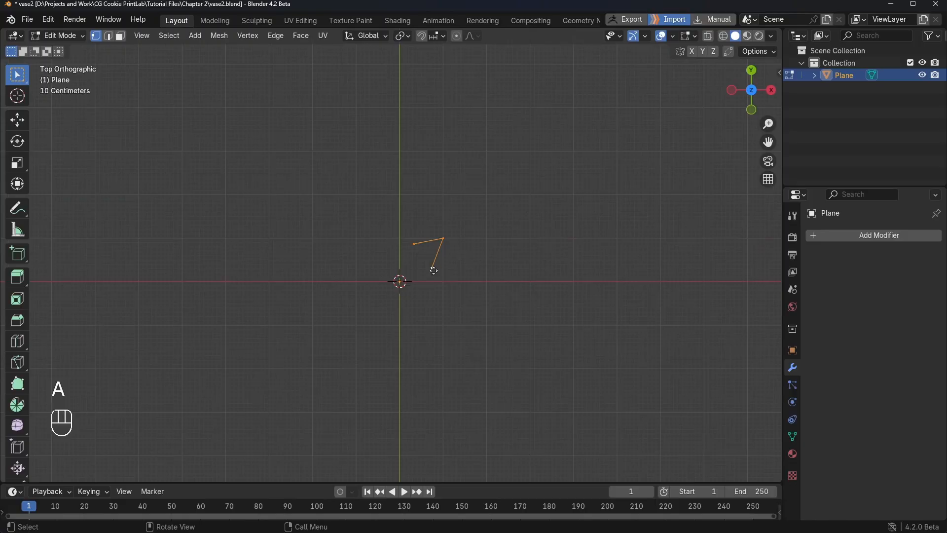
key(g)
click(489, 217)
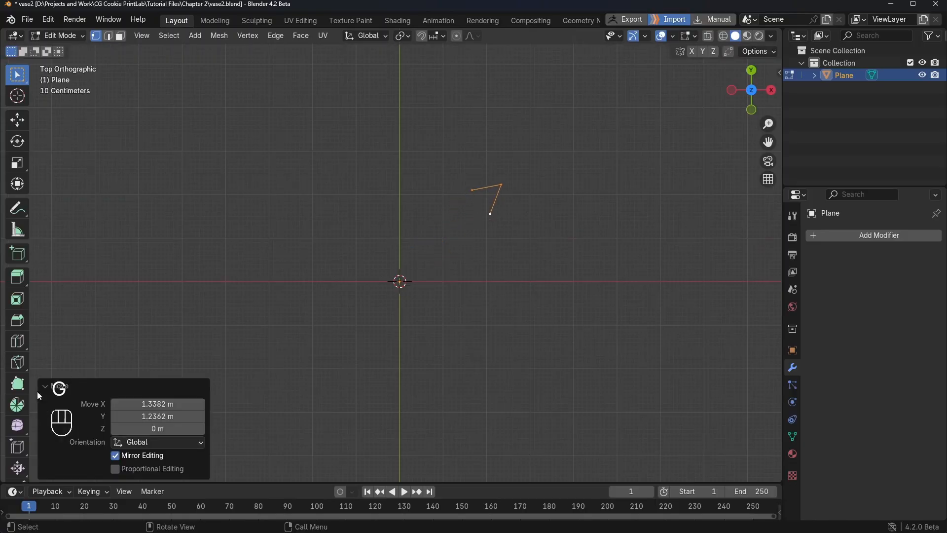
Spin the V shape about the Z axis with Use Duplicates enabled and 5 steps.
click(17, 405)
drag(325, 225, 288, 267)
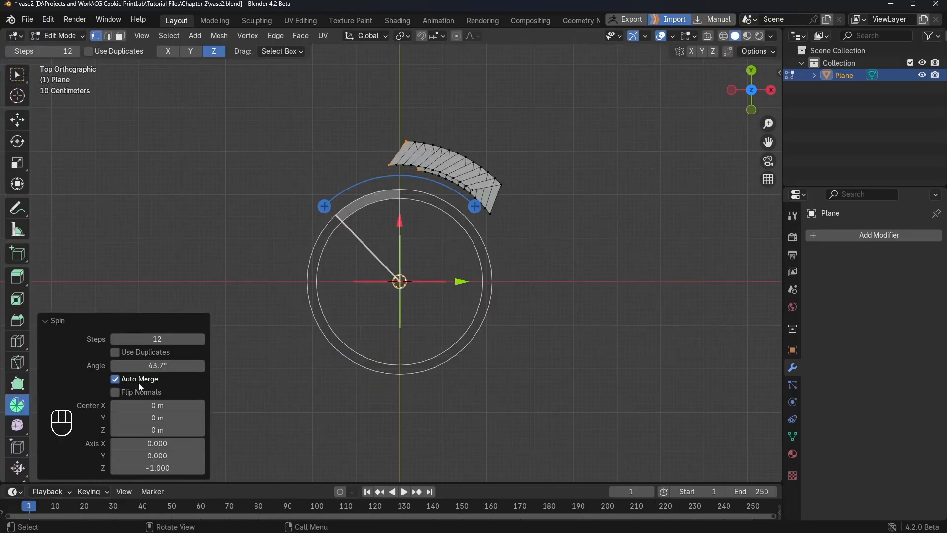
click(129, 352)
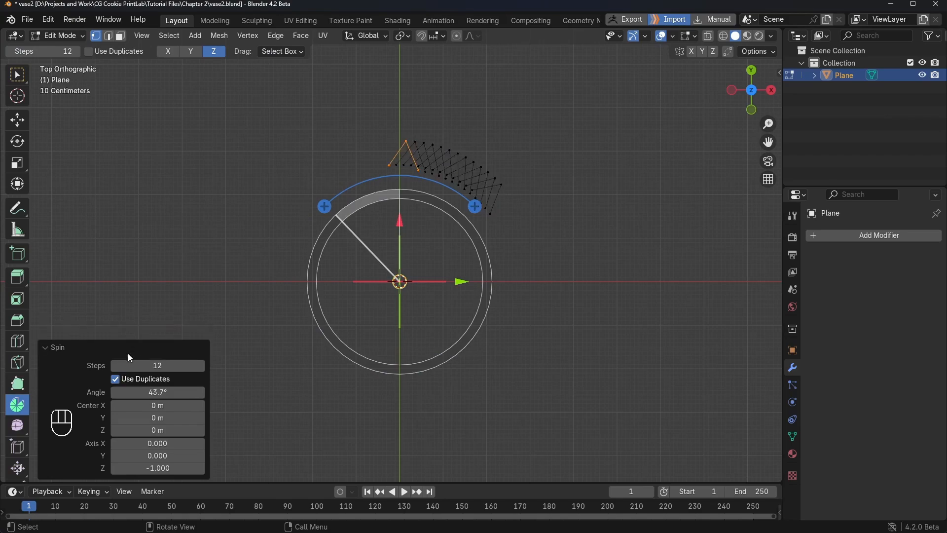
click(162, 364)
key(Return)
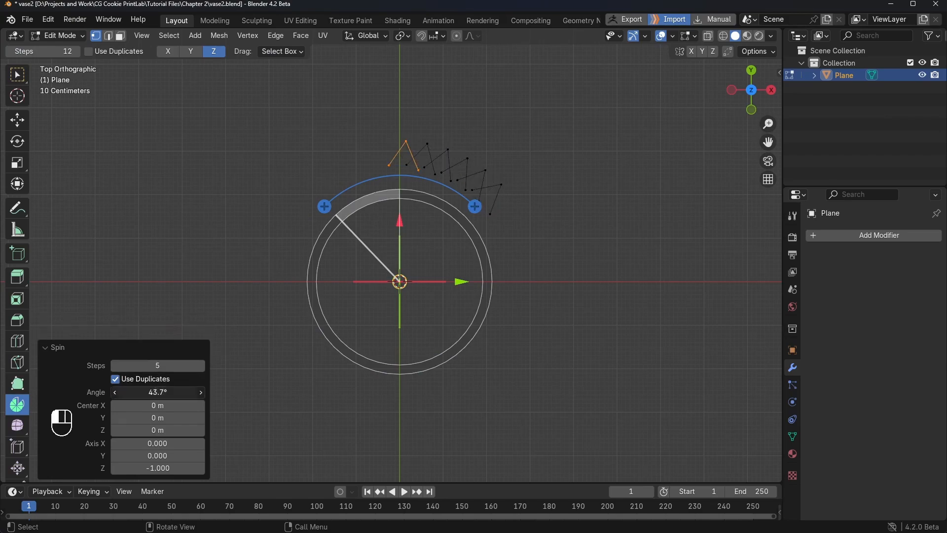
Set the duplicating Spin's angle to 360° and raise its number of steps to fill the ring with V shapes.
click(156, 391)
text(360)
key(Return)
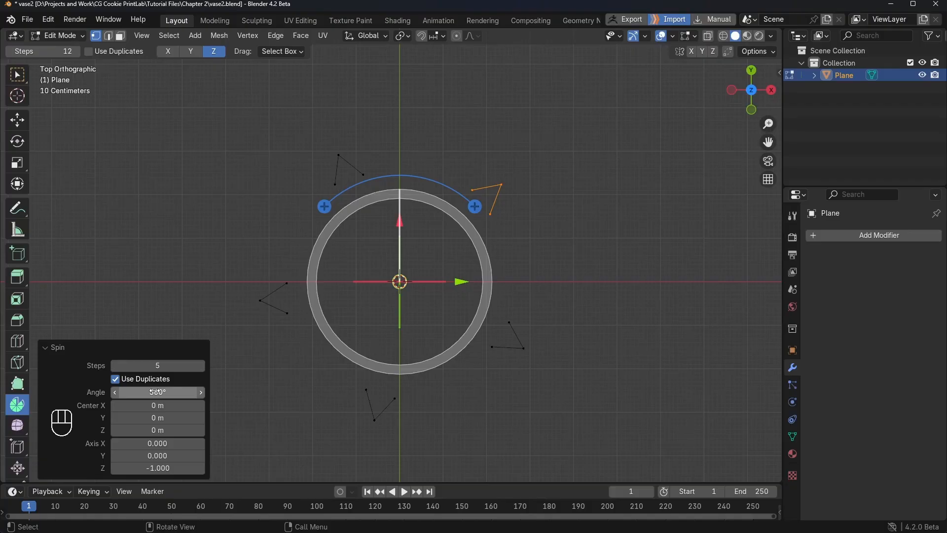
scroll(344, 368, up, 1)
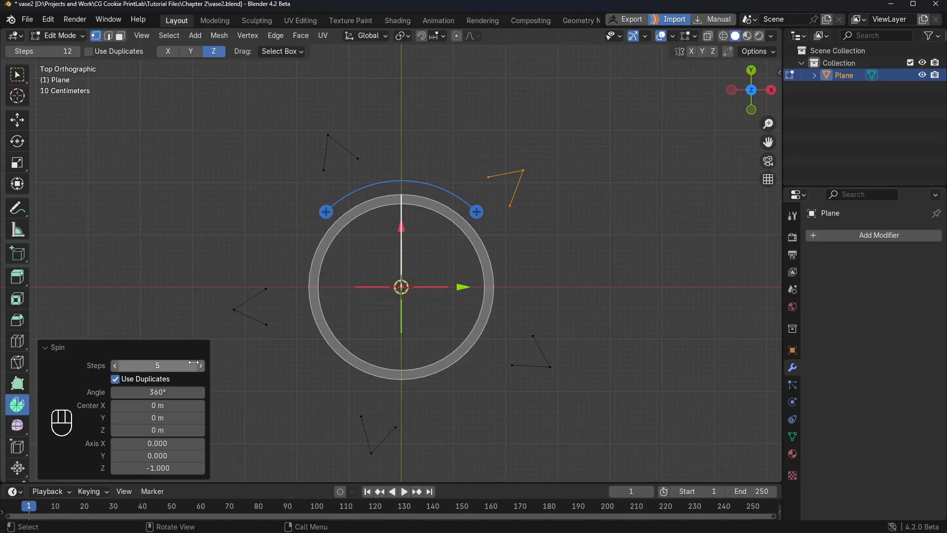
drag(200, 369, 206, 369)
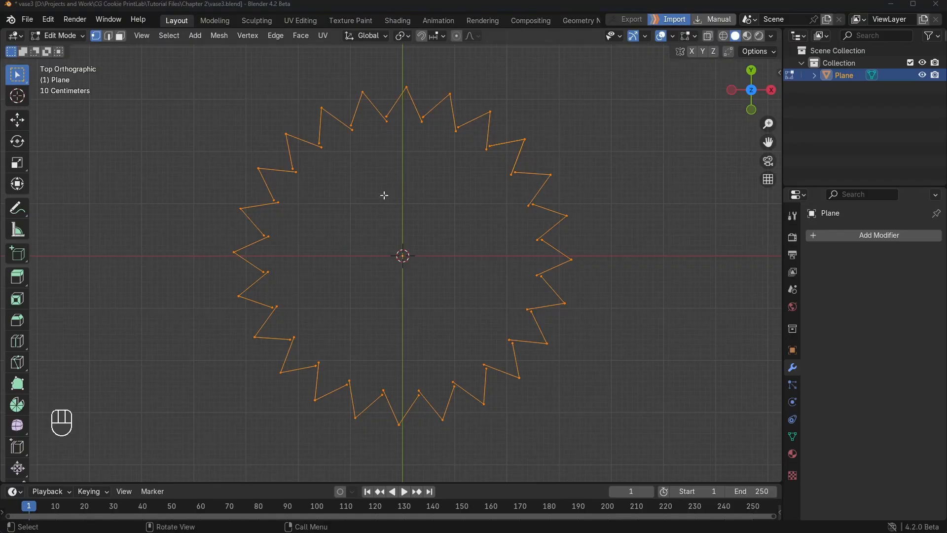
Merge the zigzag ring's neighbouring end vertices by distance, using a merge distance of 0.3 m.
click(219, 35)
mouse_move(247, 118)
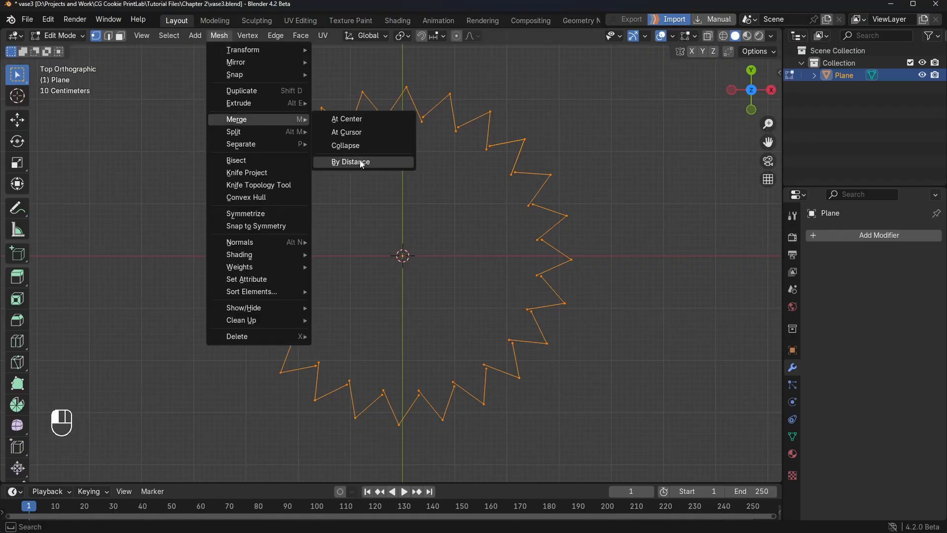
click(361, 164)
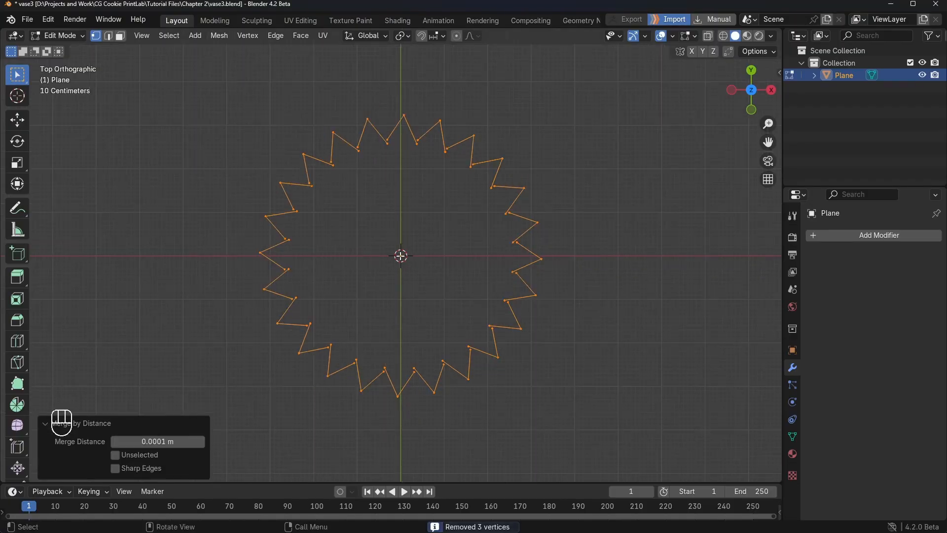
scroll(401, 255, up, 1)
click(173, 439)
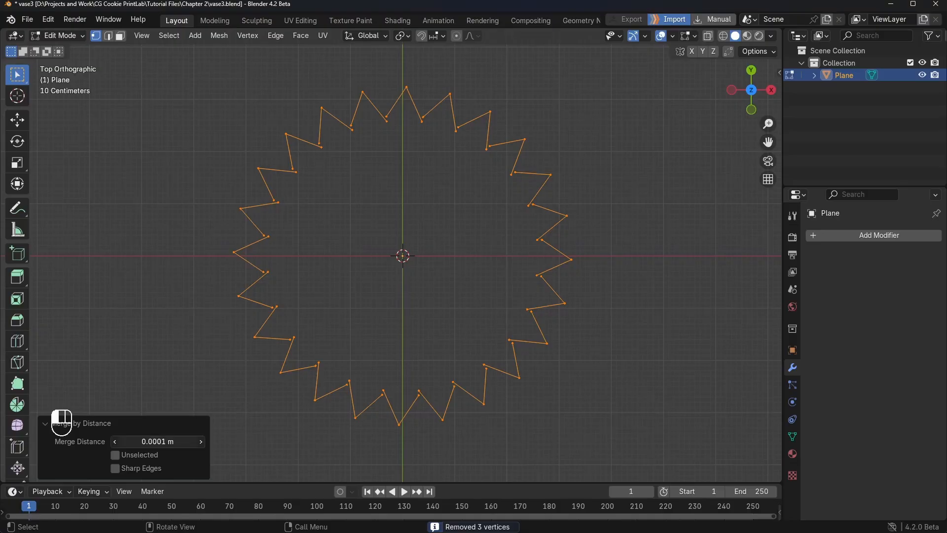
text(0.3)
key(Return)
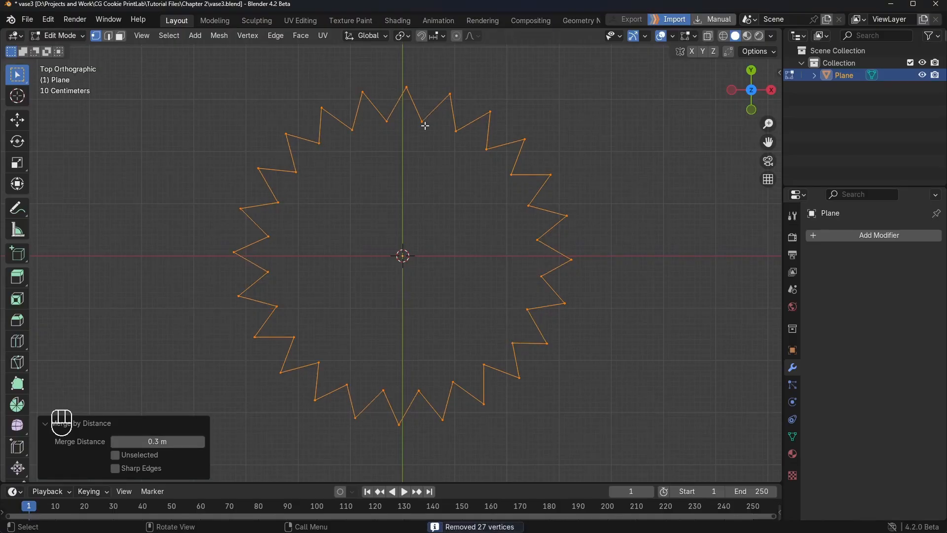
In front view, extrude the ring upward about 0.75 m, then extrude it again and scale the new top loop to about 0.845.
middle_drag(463, 239, 416, 231)
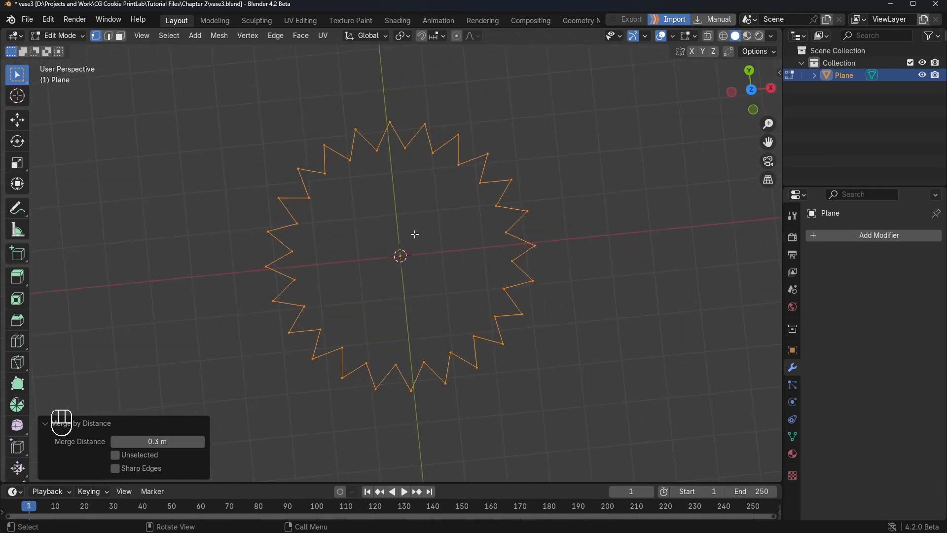
key(KP_1)
scroll(415, 234, down, 2)
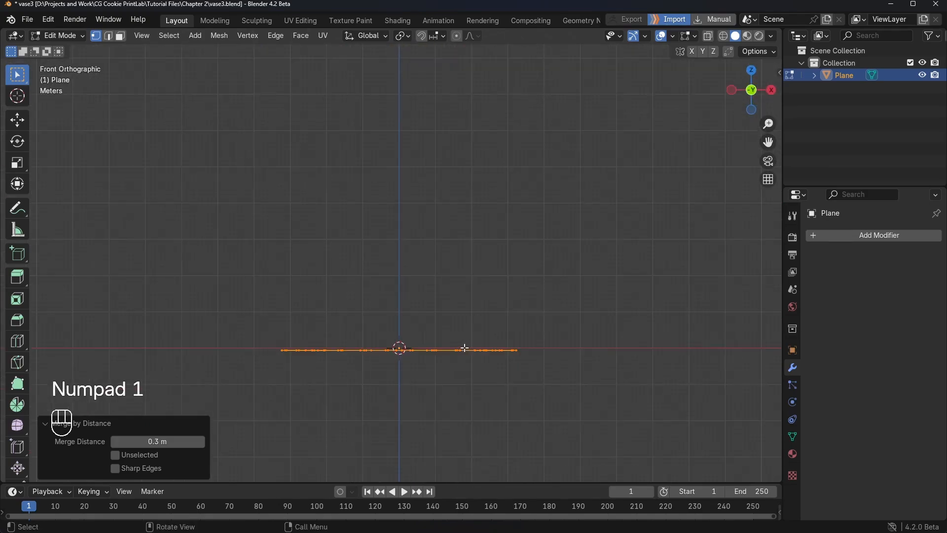
key(e)
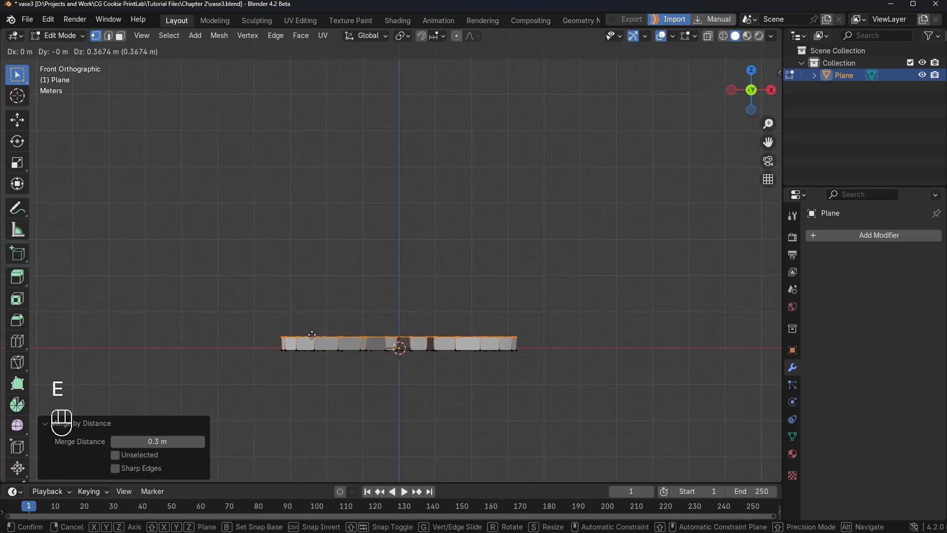
click(311, 322)
key(e)
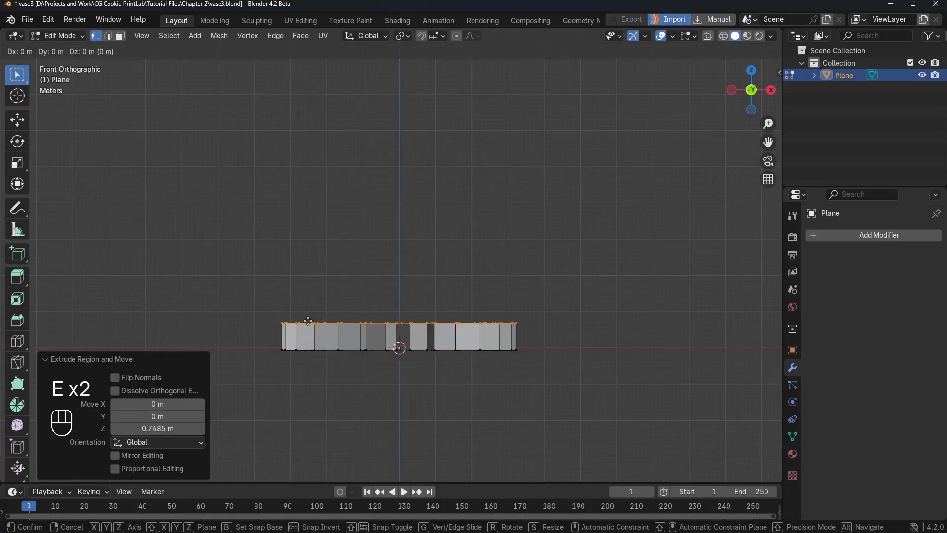
click(361, 299)
key(s)
click(525, 316)
Extrude the top loop upward again and scale it inward to form the vase's narrow neck.
key(e)
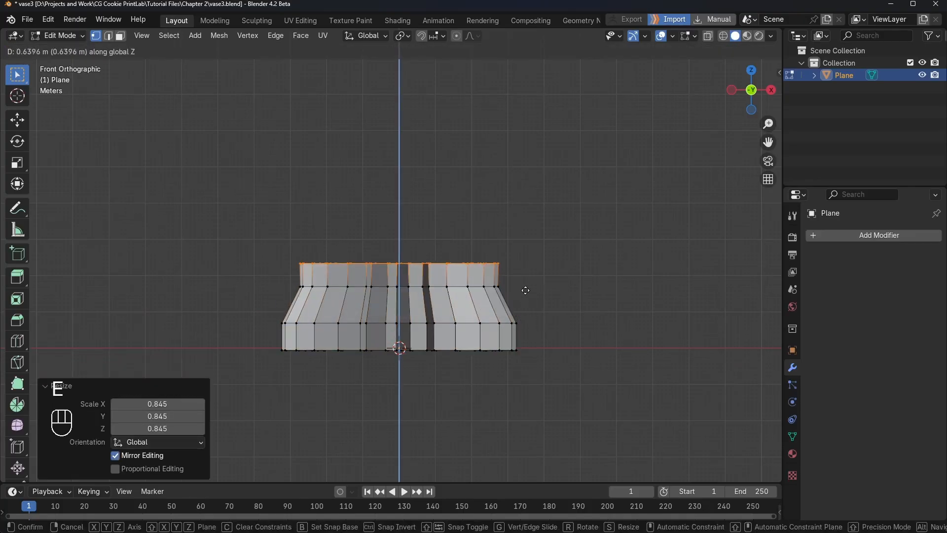
click(525, 266)
key(s)
click(470, 257)
Extrude the neck loop upward about 1.2 m and then about 0.94 m, scaling each new loop outward into a flared rim.
key(e)
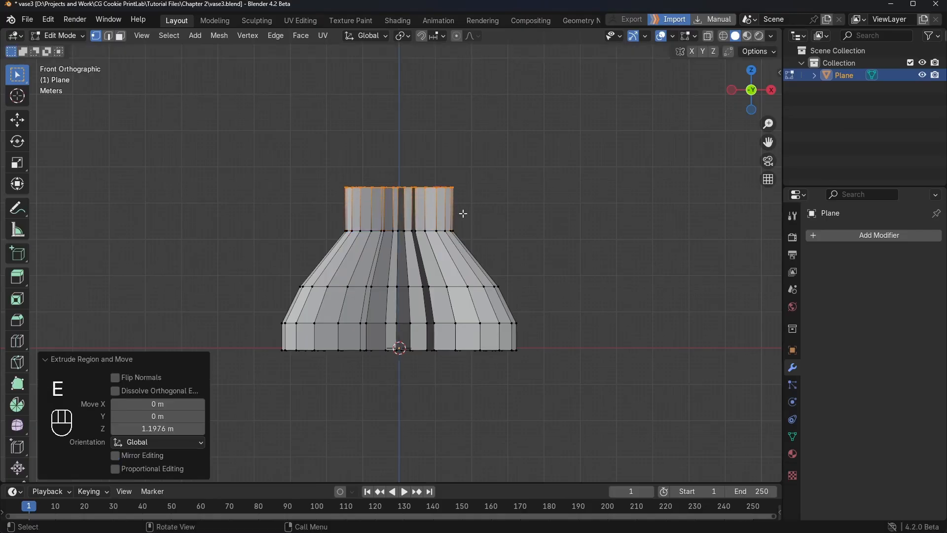
click(461, 211)
key(s)
click(503, 213)
key(e)
click(505, 188)
key(s)
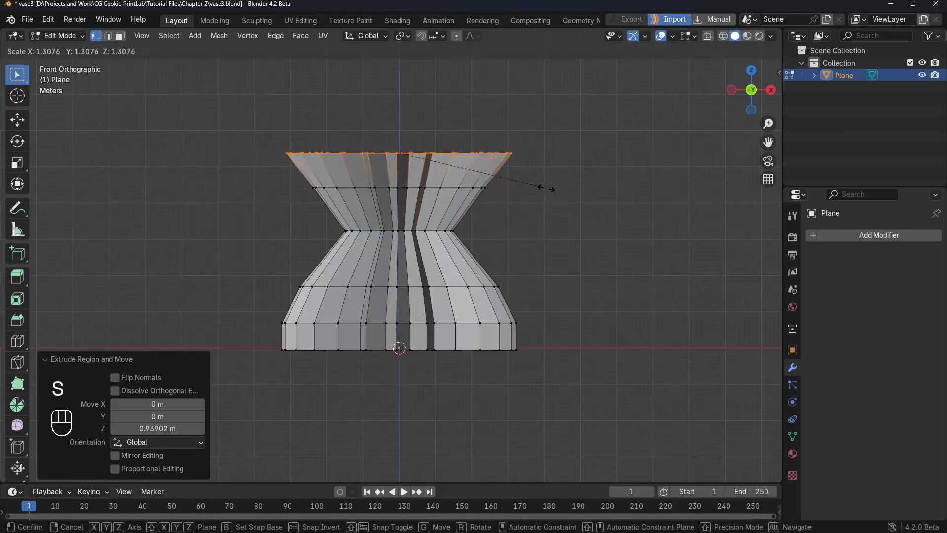
click(546, 188)
Select the vase's bottom edge loop and fill it with a face.
alt+click(470, 349)
middle_drag(426, 364, 469, 329)
key(f)
scroll(467, 325, down, 2)
scroll(388, 312, up, 2)
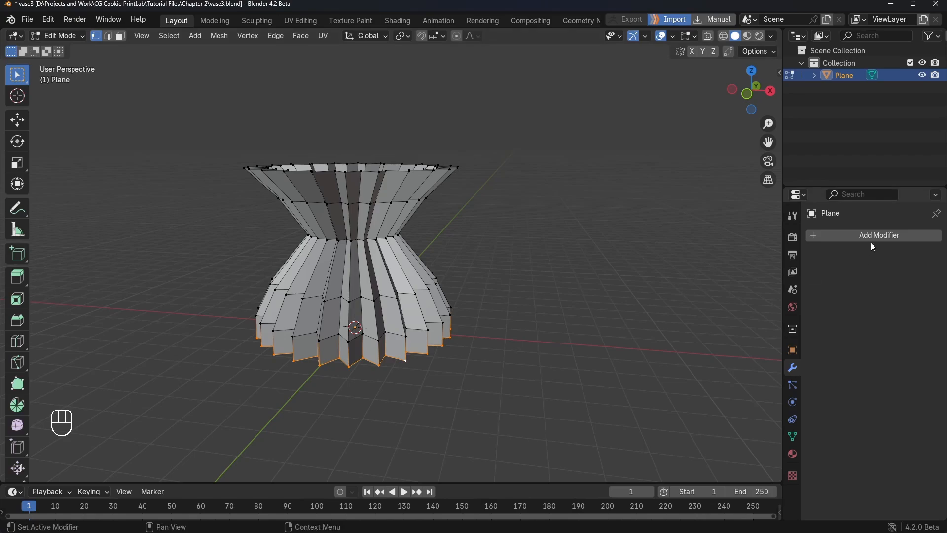
Select the whole vase mesh and add a Subdivision Surface modifier.
key(a)
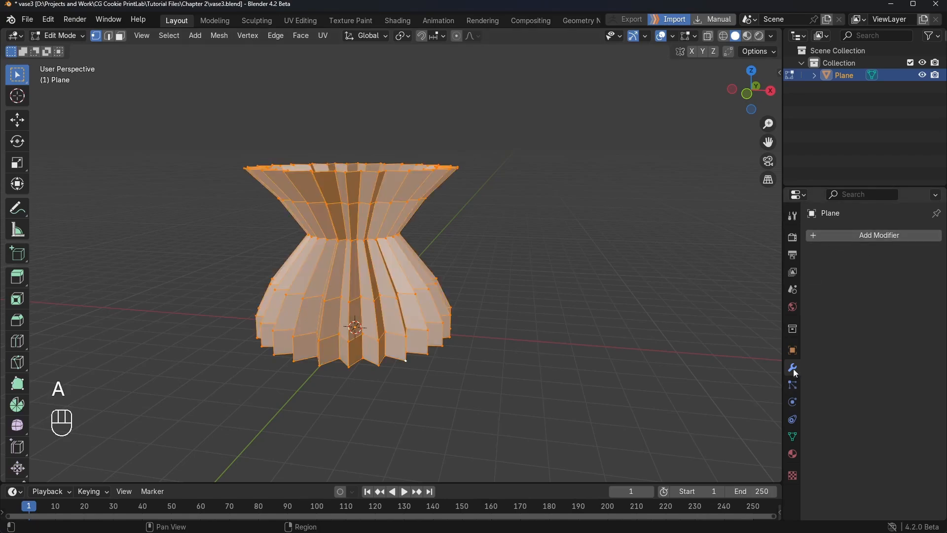
click(855, 237)
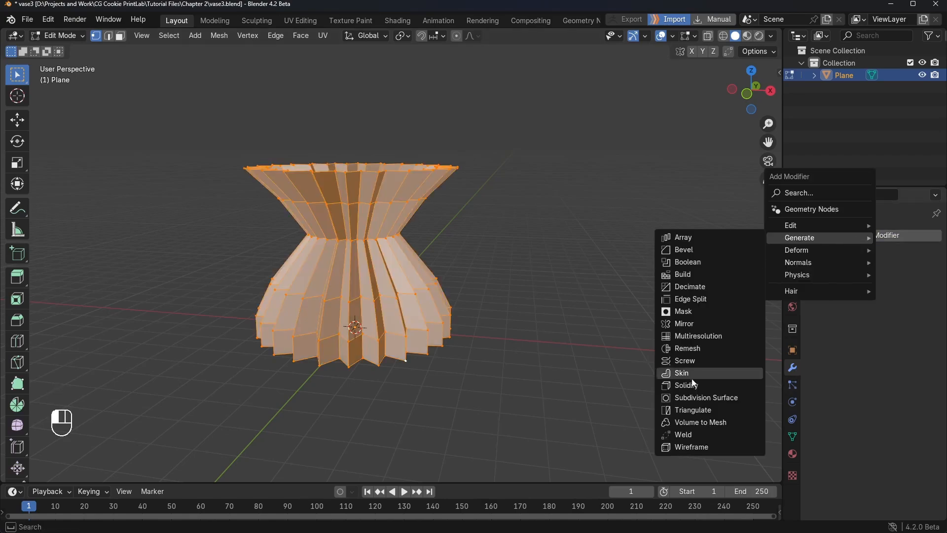
click(700, 395)
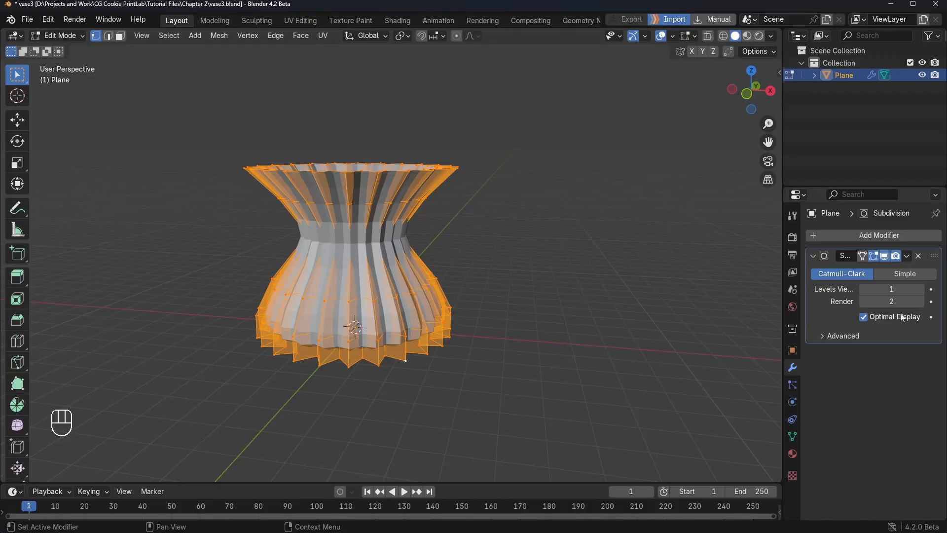
Add a Solidify modifier to the vase and set its thickness to 0.18 m.
click(876, 239)
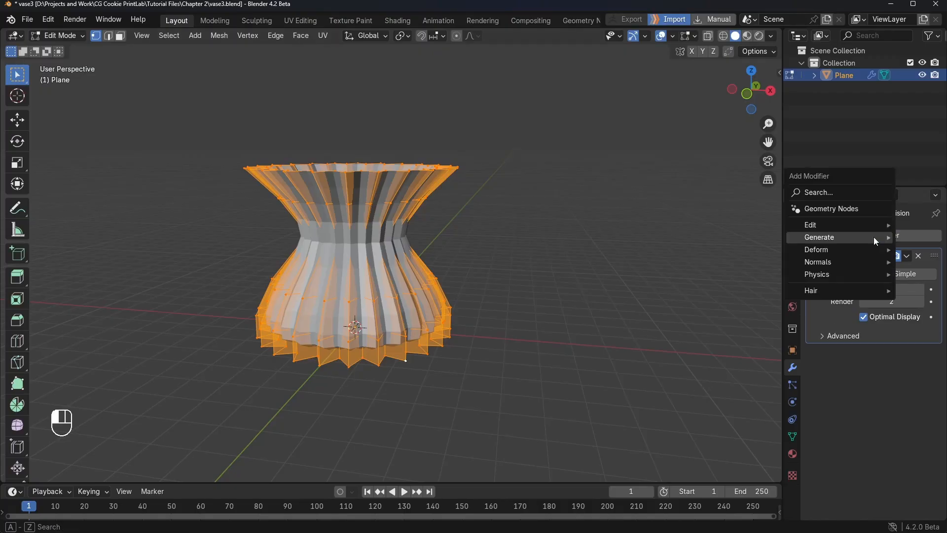
mouse_move(876, 241)
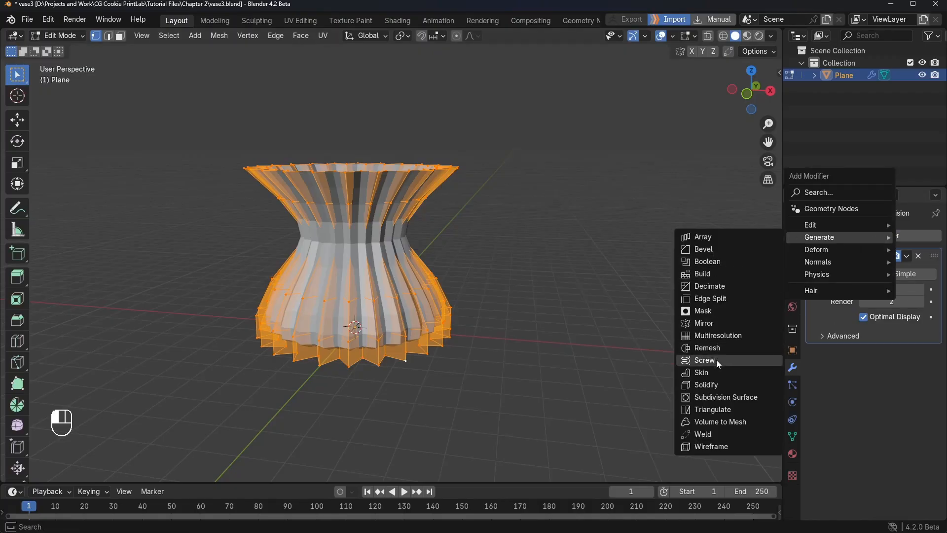
click(716, 386)
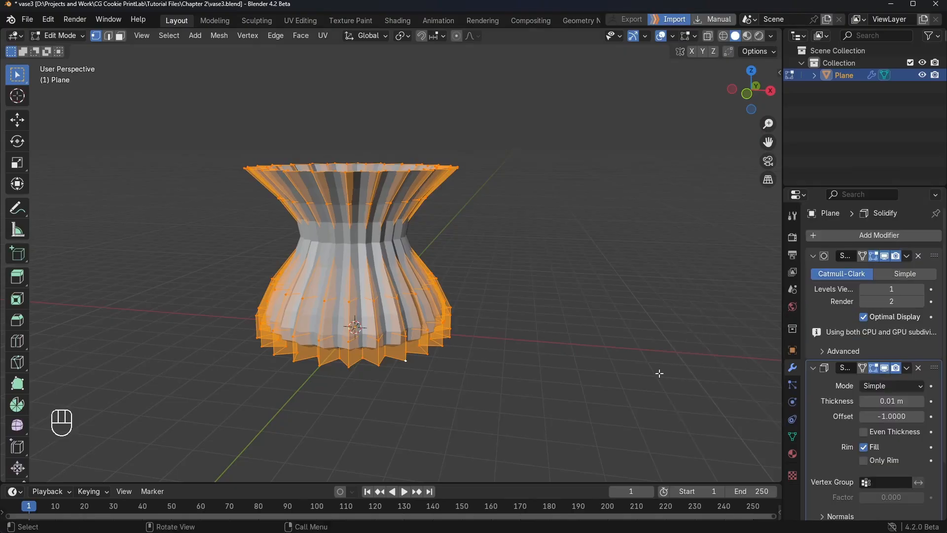
drag(892, 401, 925, 401)
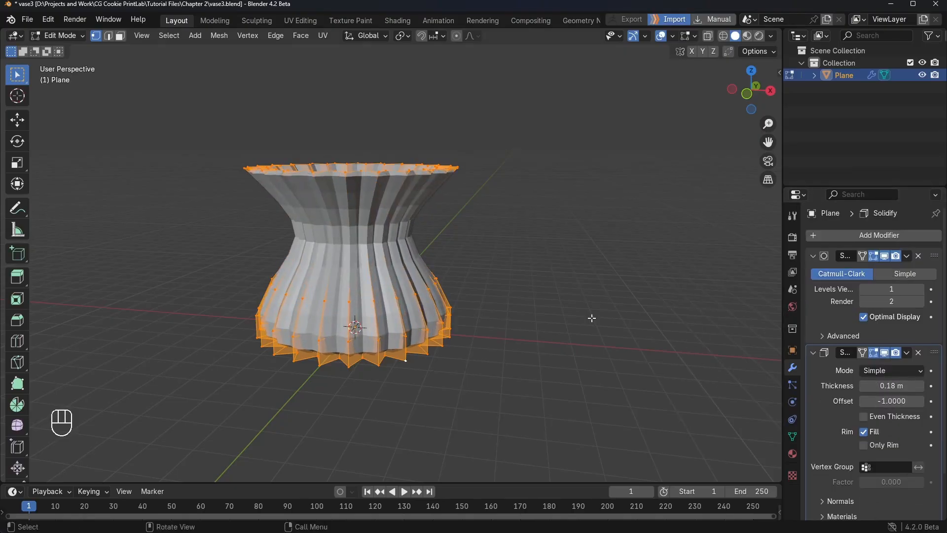
Raise the Subdivision modifier's viewport levels to 3 and inspect the smoothed vase from several angles.
middle_drag(492, 289, 498, 325)
click(920, 289)
click(920, 289)
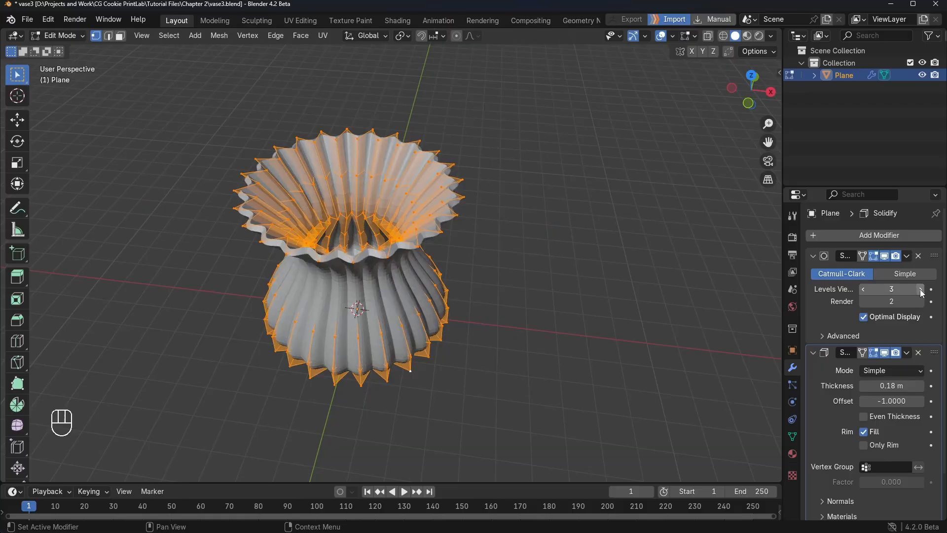
middle_drag(590, 310, 500, 312)
scroll(498, 312, up, 1)
middle_drag(446, 302, 470, 285)
scroll(469, 285, up, 1)
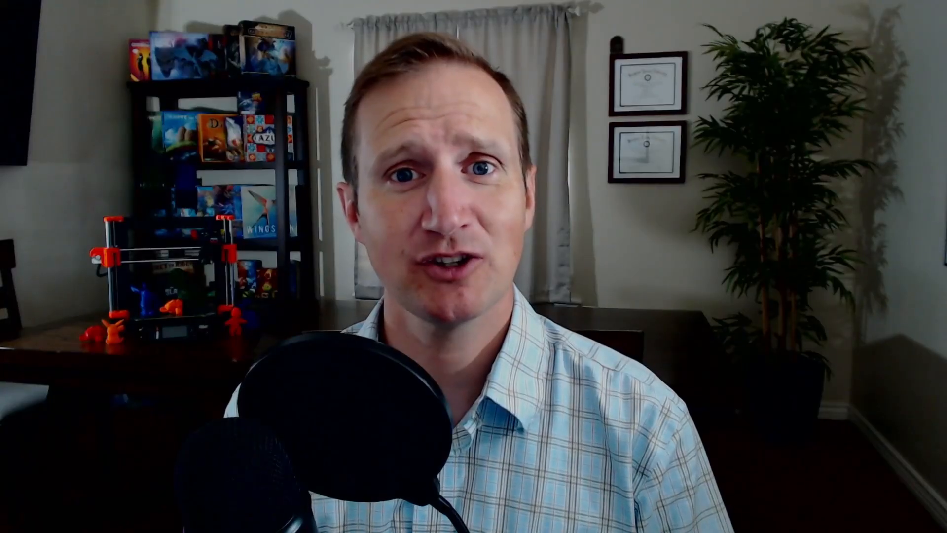